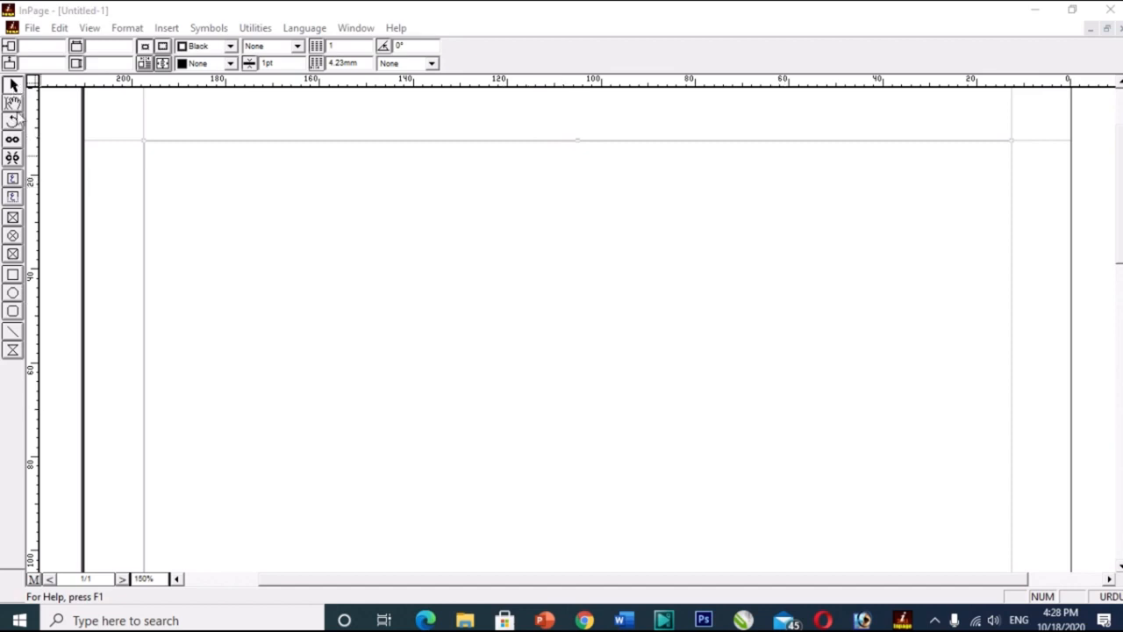
Draw a four-cornered polygon about 56 mm wide and 52 mm high in the upper middle of the page.
left_click(12, 351)
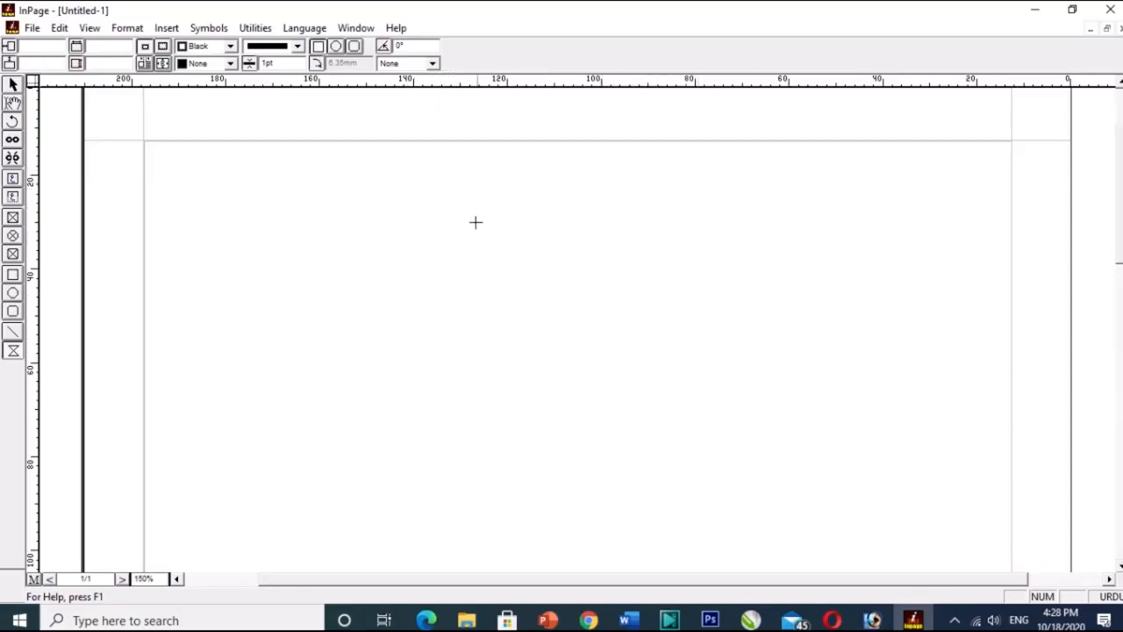
left_click_drag(448, 186, 715, 432)
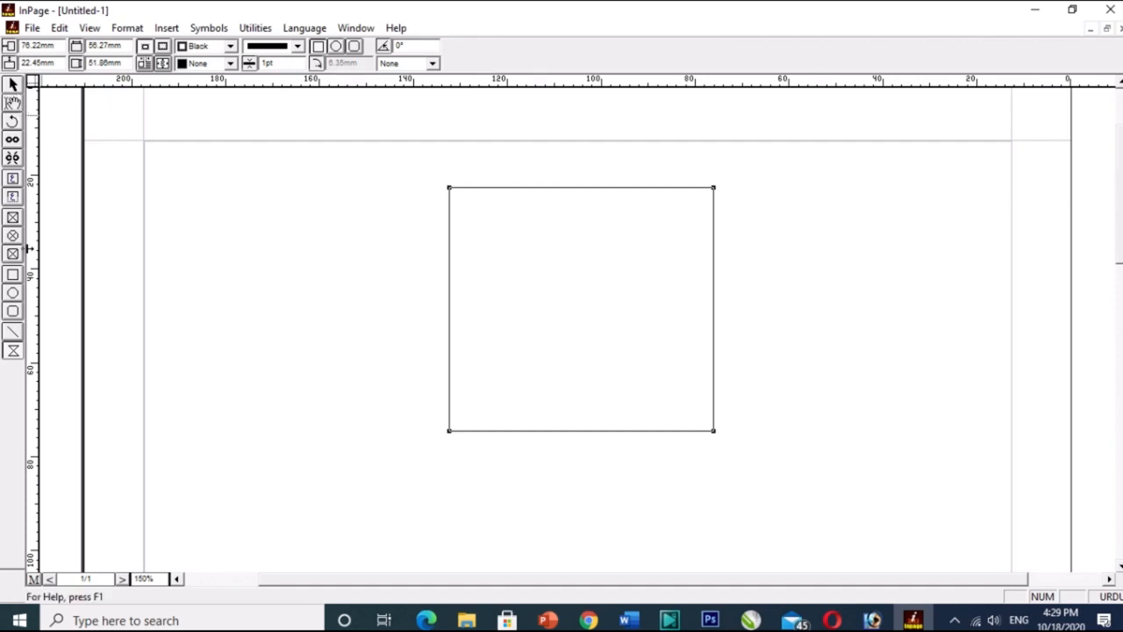
left_click(13, 351)
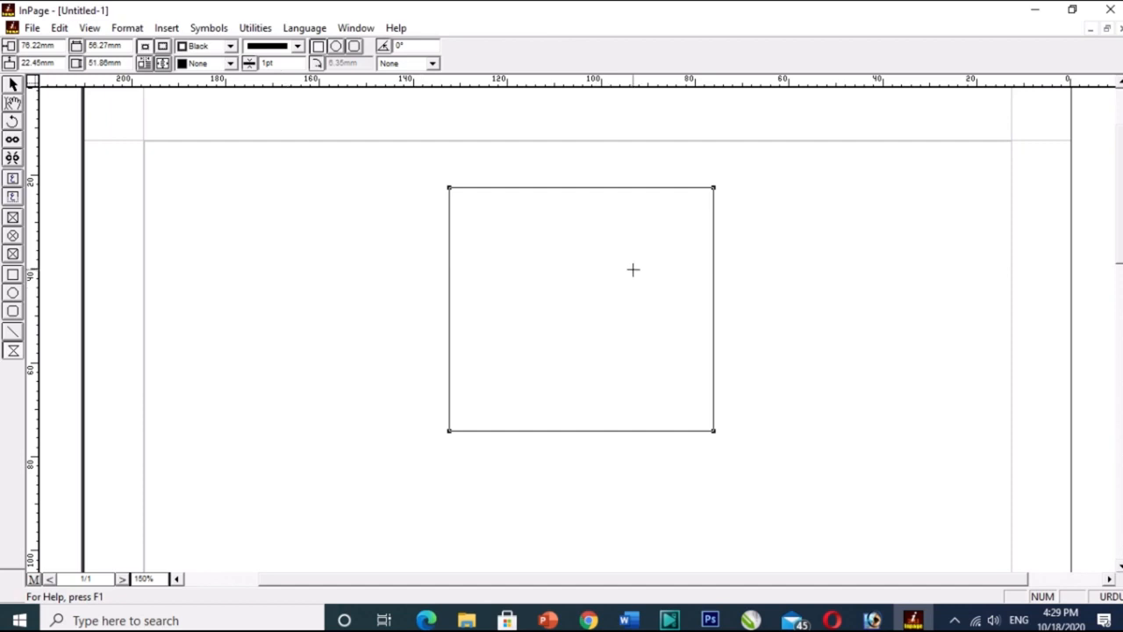
left_click(13, 85)
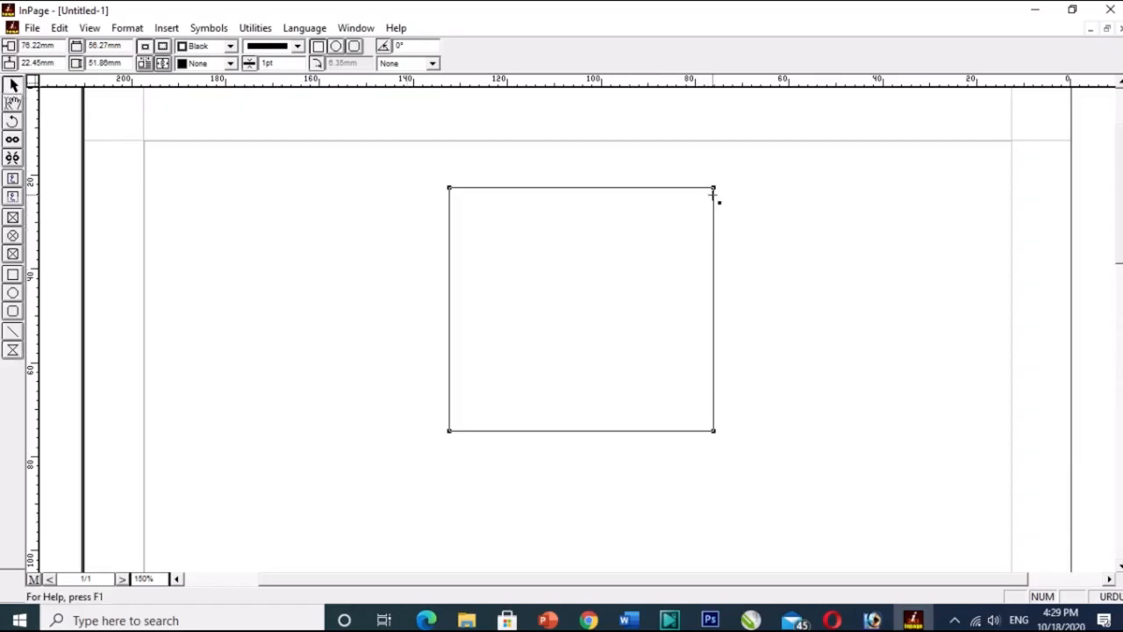
Fold the polygon's upper-right corner inward and pull new points outward from its left edge, bottom edge and long slanted edge.
left_click_drag(713, 188, 499, 376)
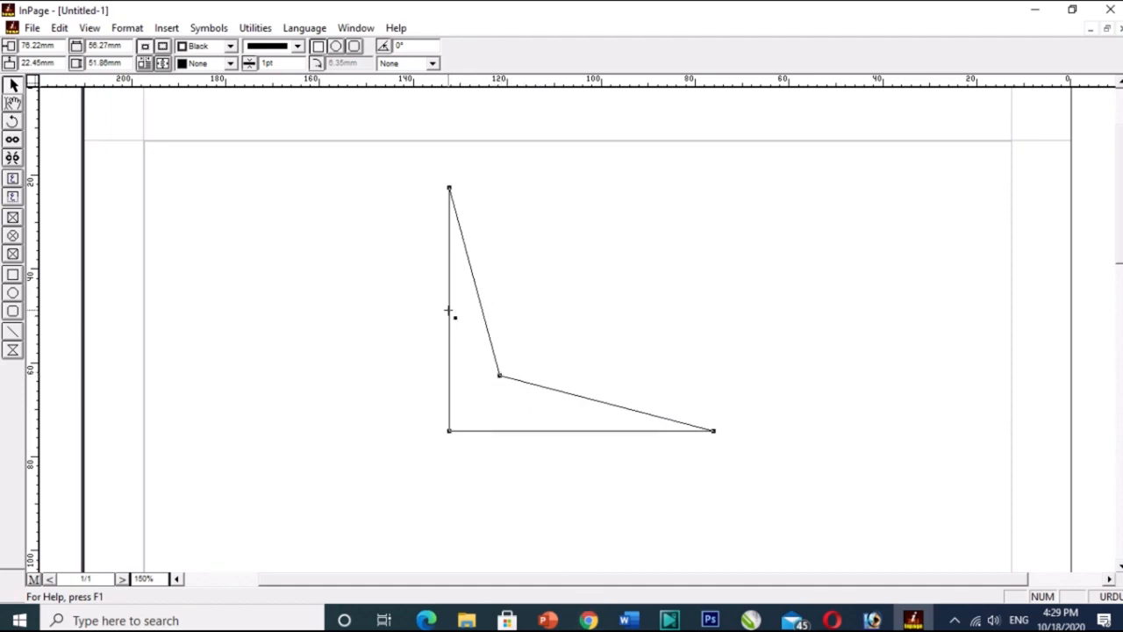
left_click_drag(449, 310, 294, 292)
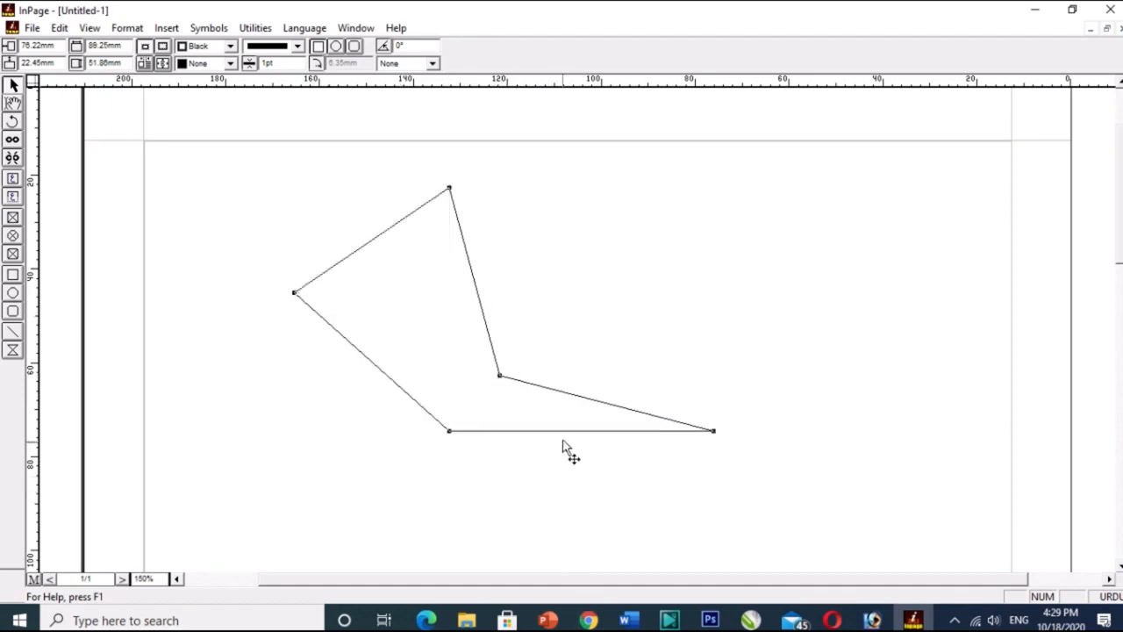
left_click_drag(564, 430, 556, 535)
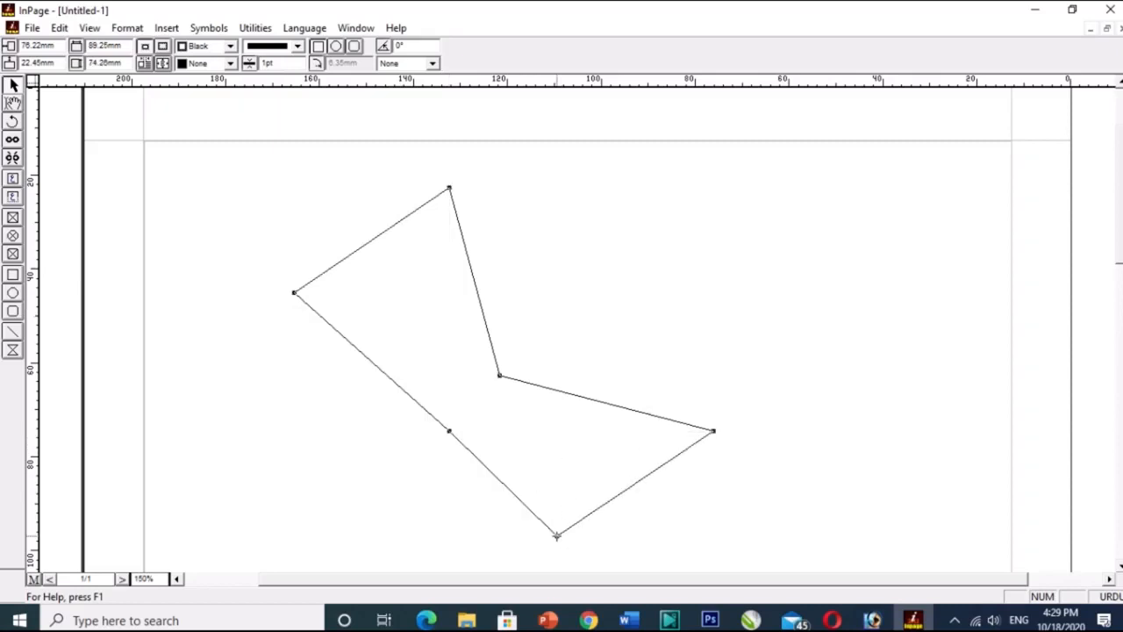
left_click_drag(586, 401, 597, 229)
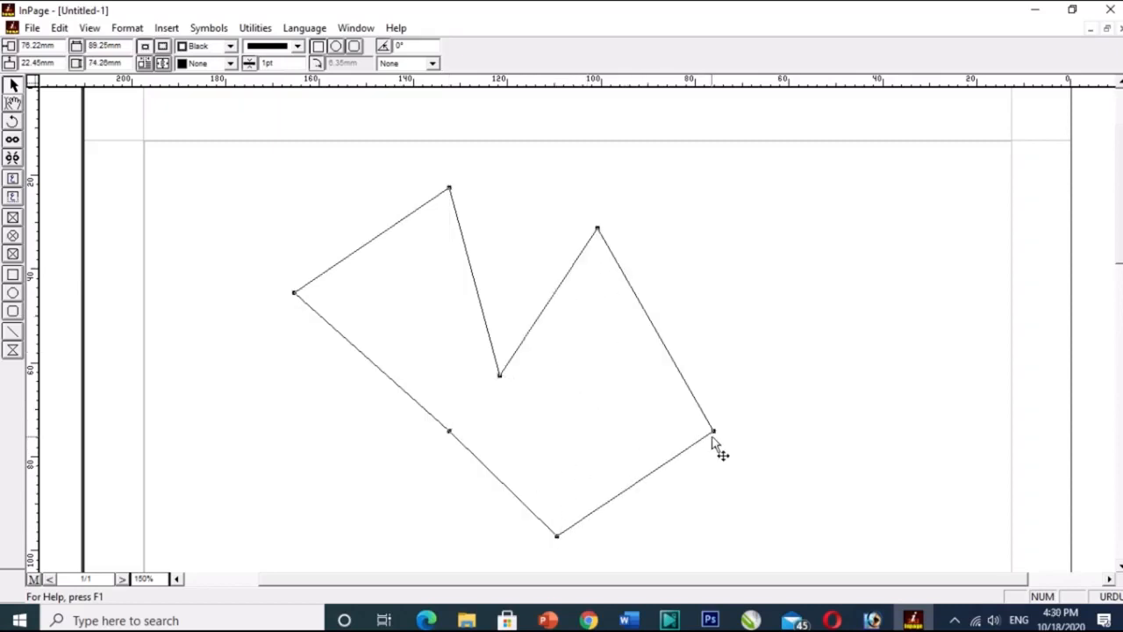
Move the polygon's far right corner and far left corner inward toward the middle of the shape.
left_click_drag(713, 430, 520, 404)
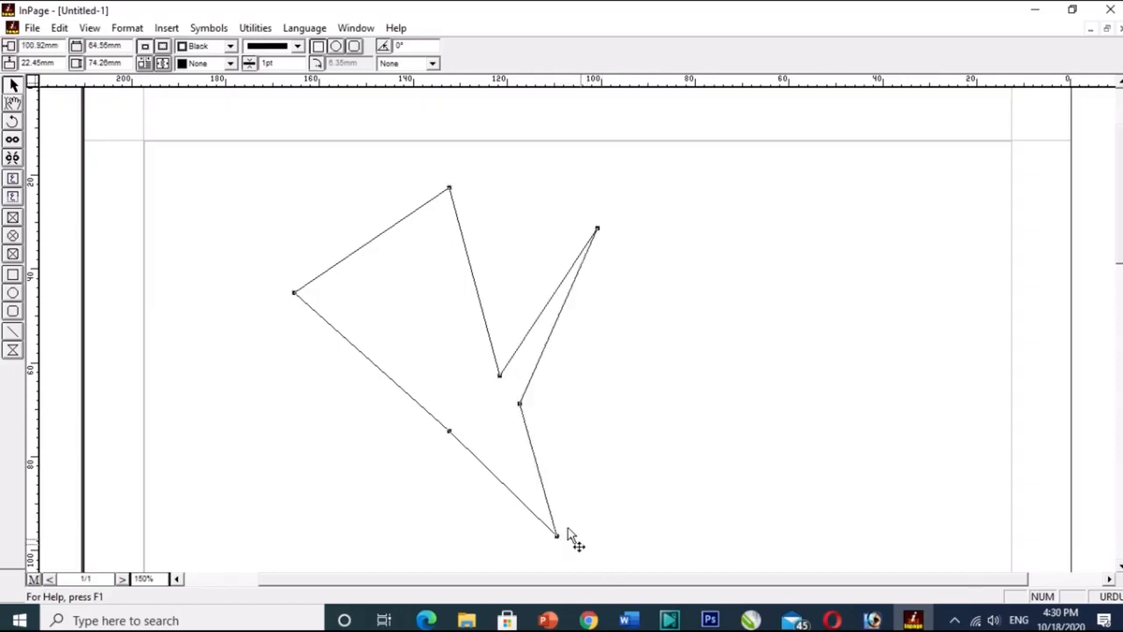
left_click_drag(294, 291, 459, 346)
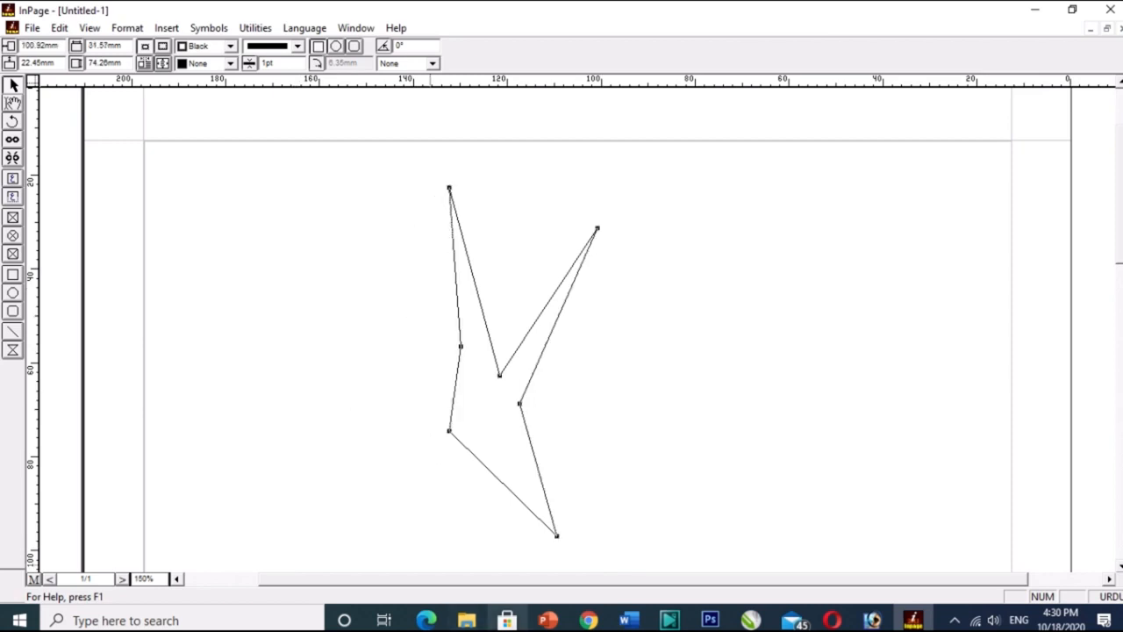
double_click(454, 347)
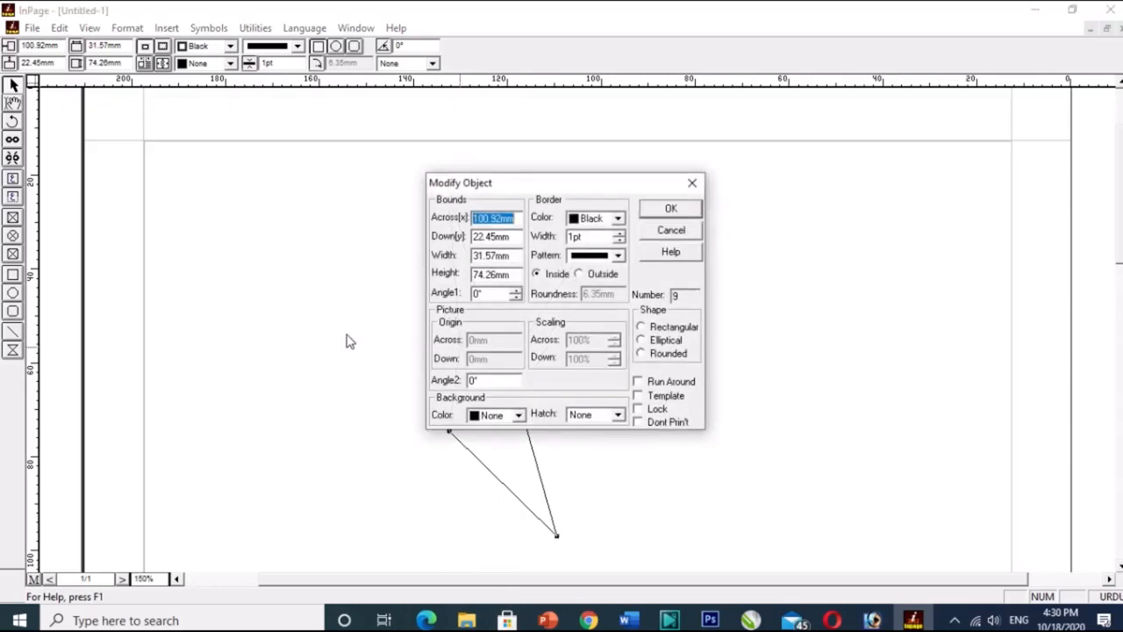
left_click(693, 184)
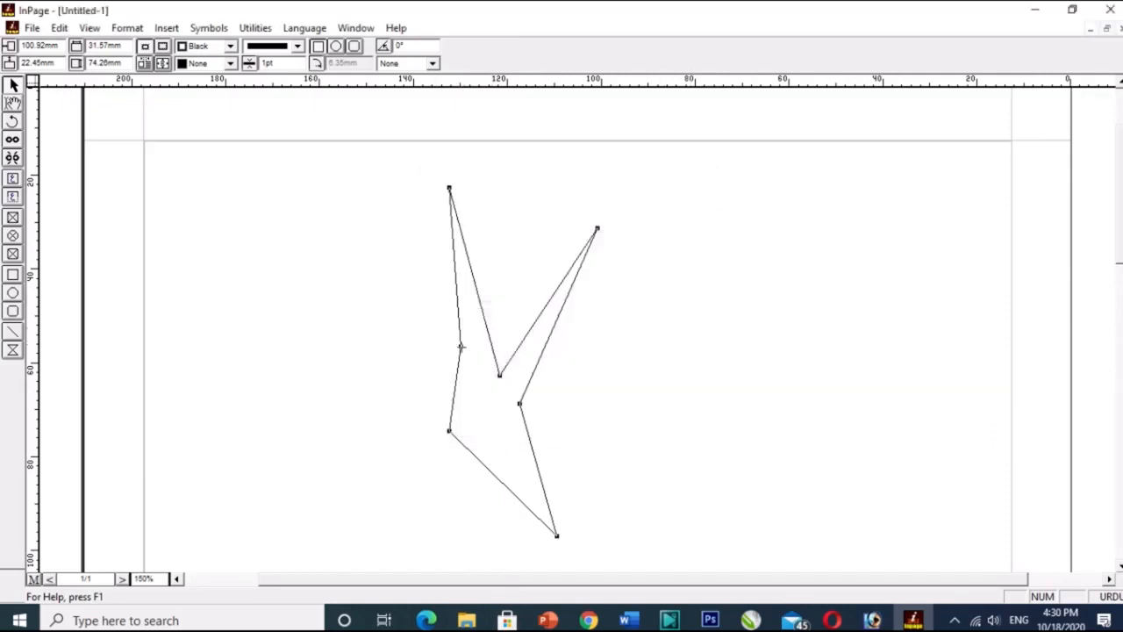
Pull the polygon's left point back outward and reshape its left side into a pointed lobe using new edge points.
left_click_drag(460, 346, 263, 306)
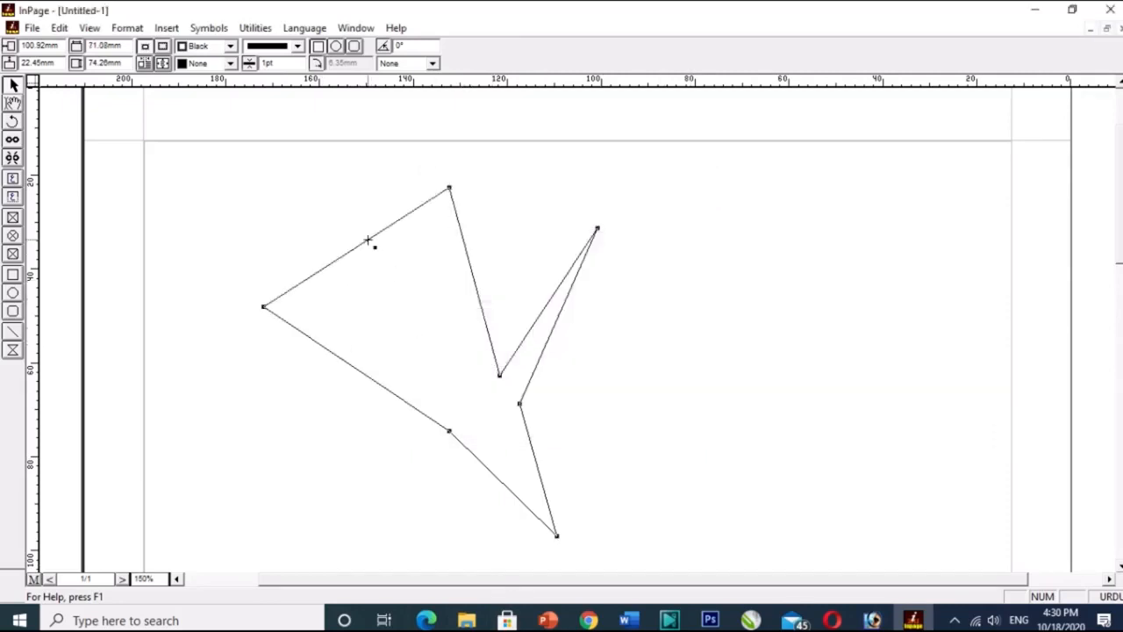
left_click_drag(370, 242, 463, 356)
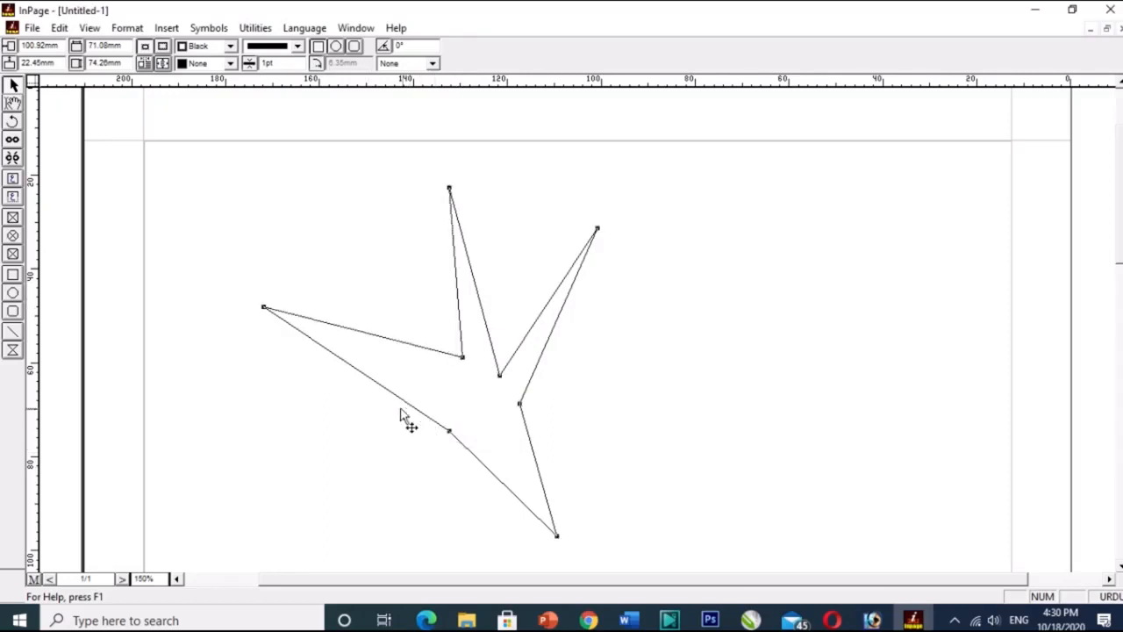
left_click_drag(398, 396, 271, 460)
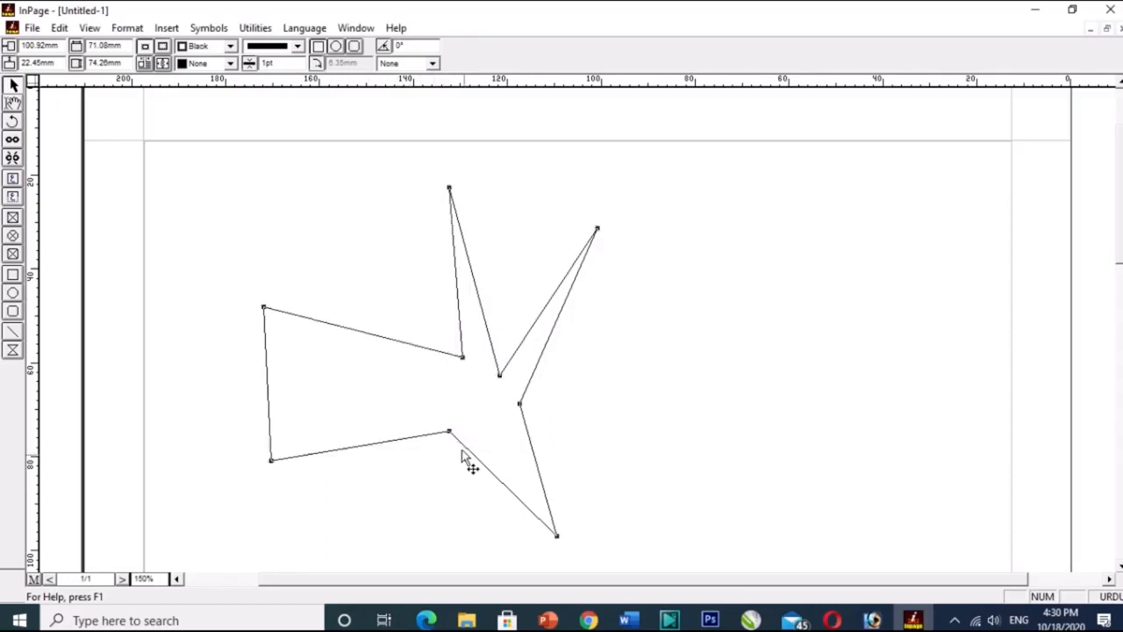
left_click_drag(449, 432, 449, 415)
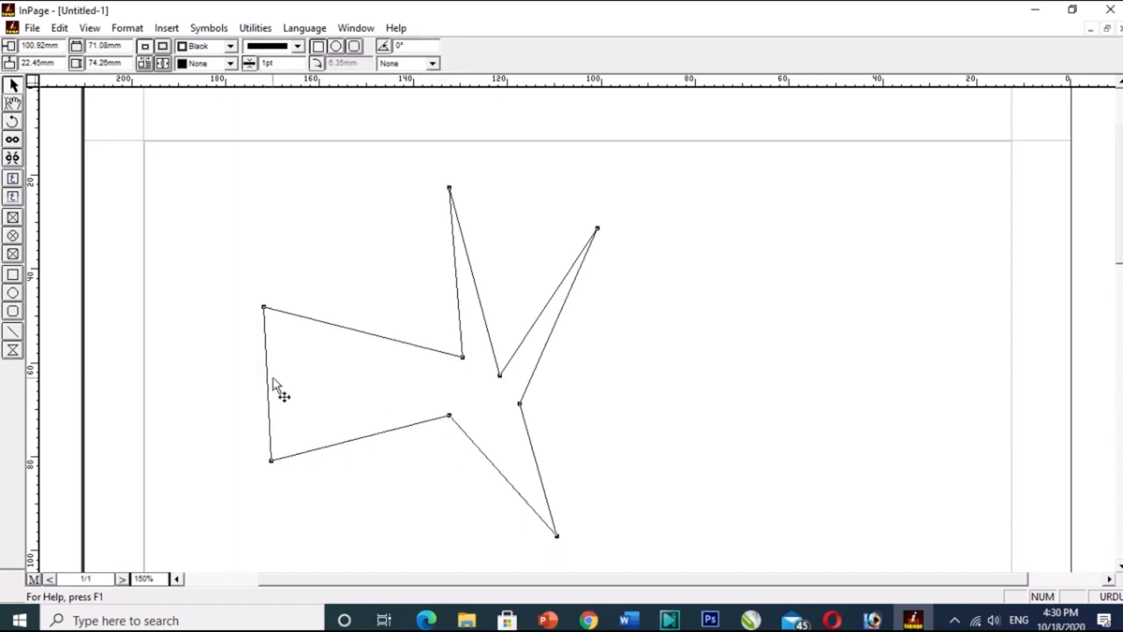
left_click_drag(267, 376, 205, 369)
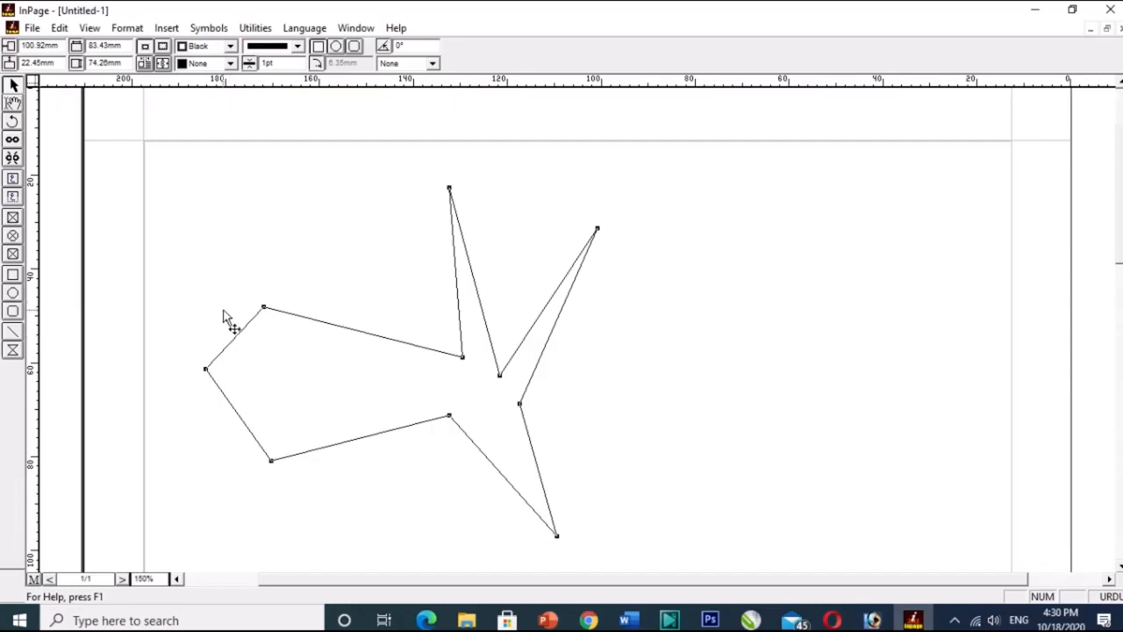
Move the reshaped polygon toward the page's right margin and delete it.
left_click(282, 348)
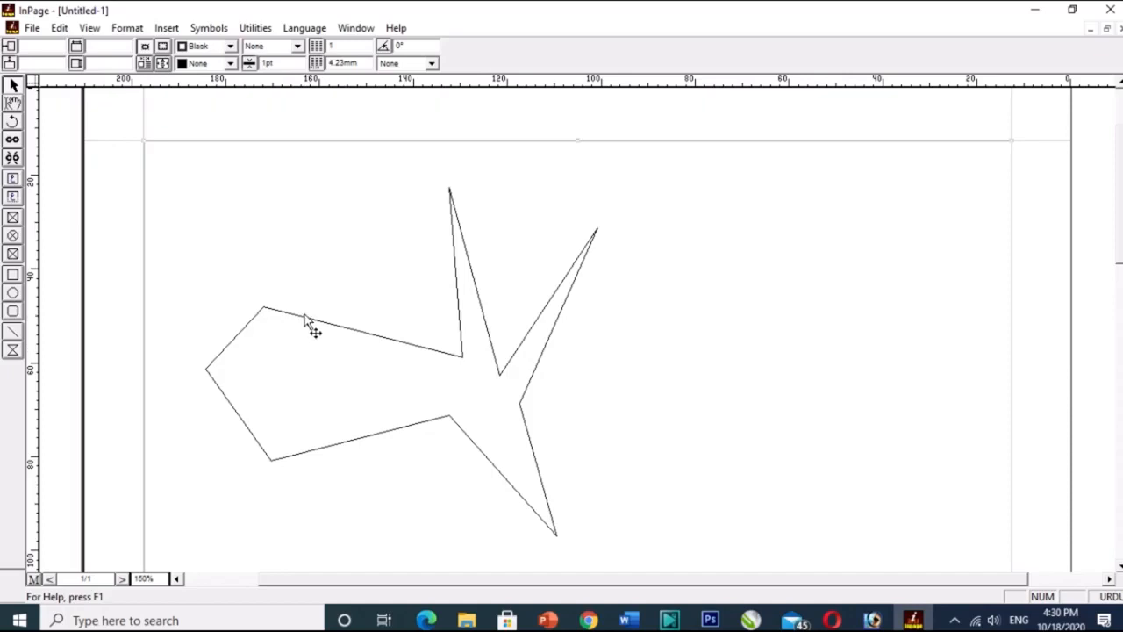
left_click(304, 317)
left_click_drag(304, 317, 667, 323)
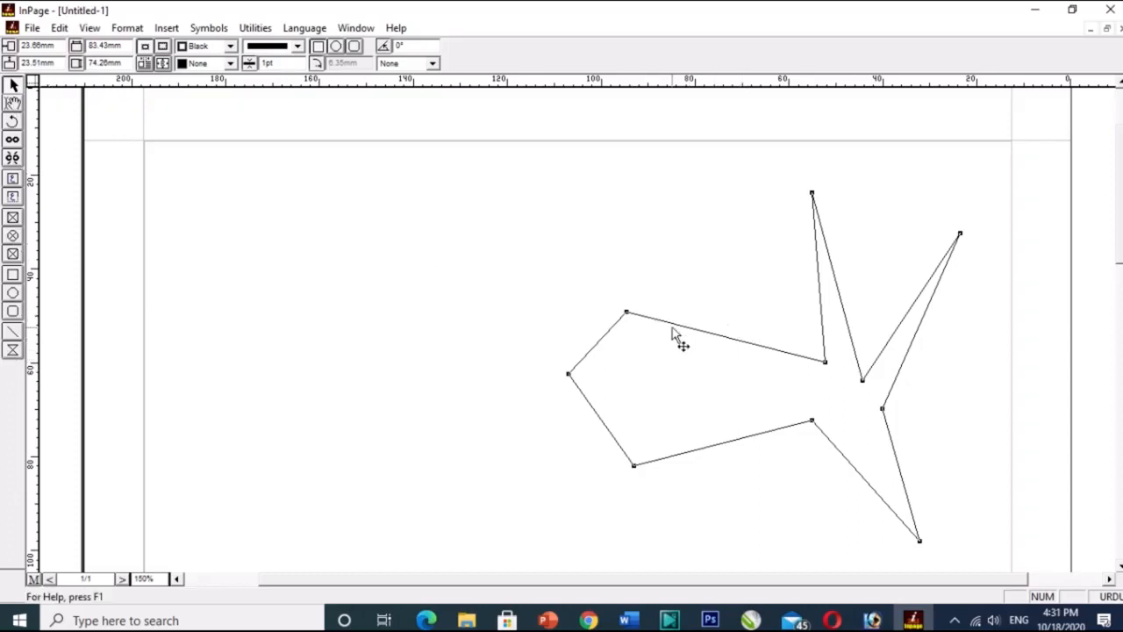
key("Delete")
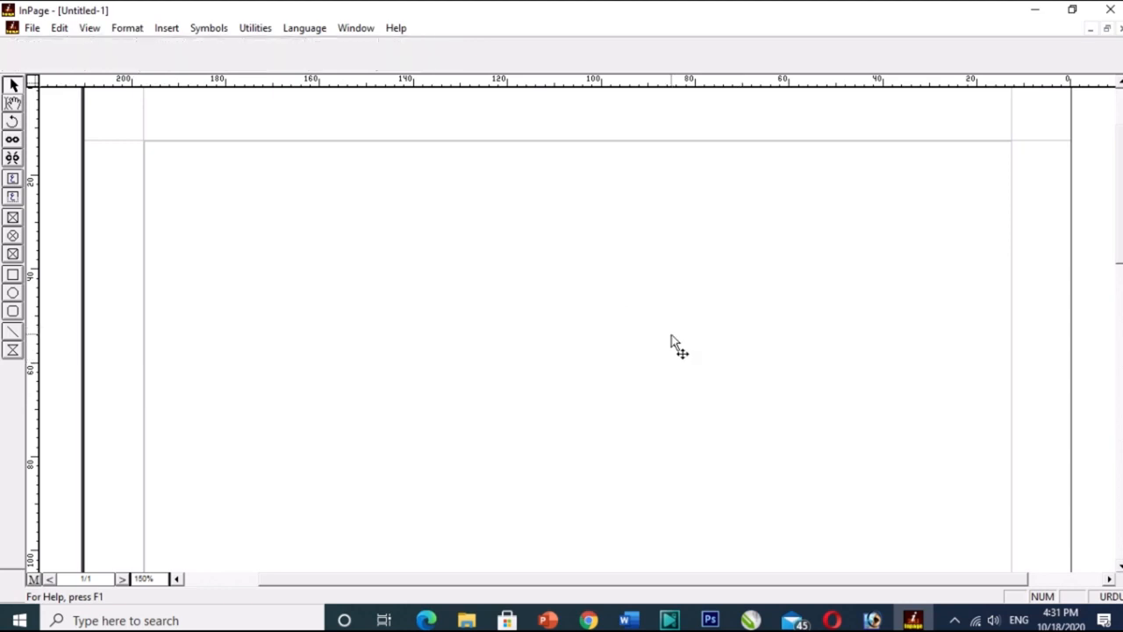
Draw a straight vertical line about 64 mm long with the Line tool and delete it.
left_click(13, 332)
left_click_drag(409, 193, 863, 190)
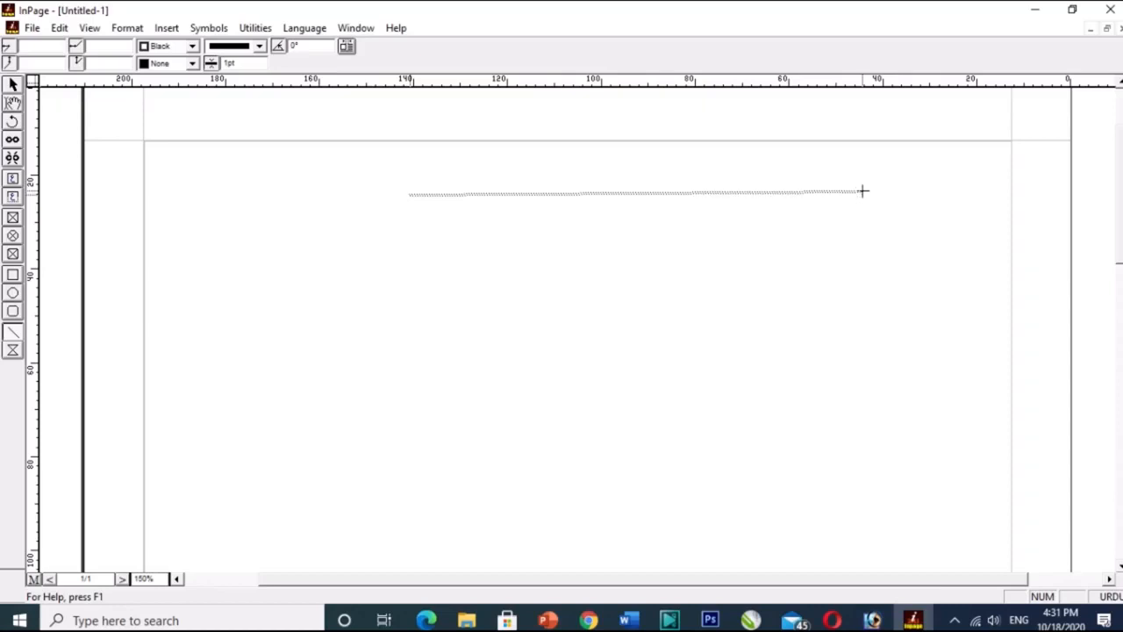
left_click_drag(862, 190, 864, 201)
left_click_drag(871, 200, 880, 194)
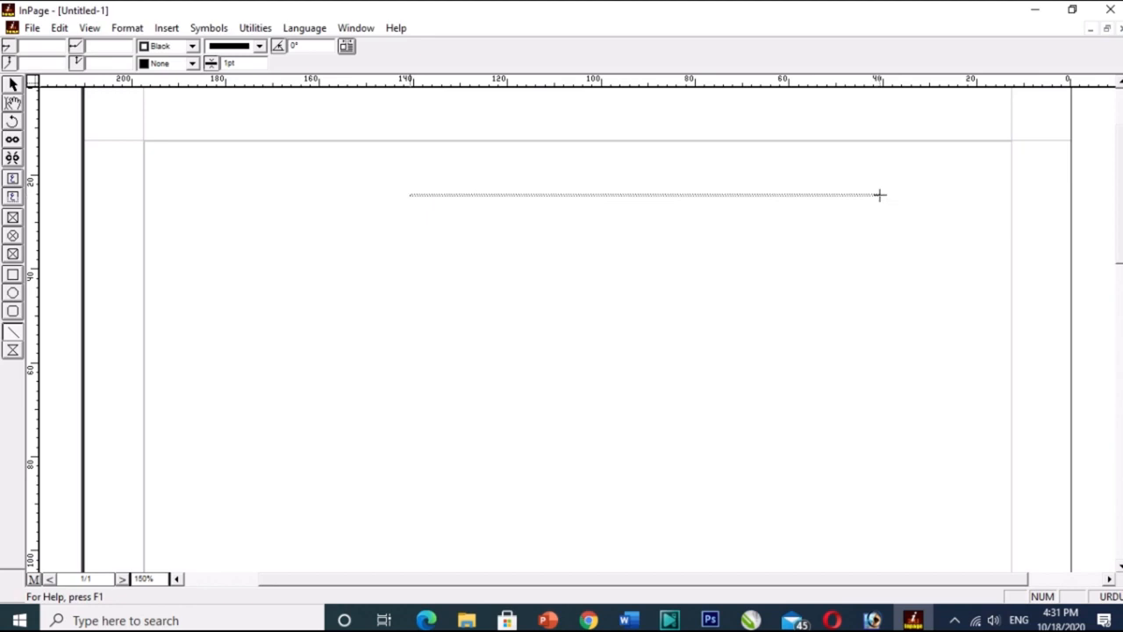
left_click_drag(880, 194, 409, 494)
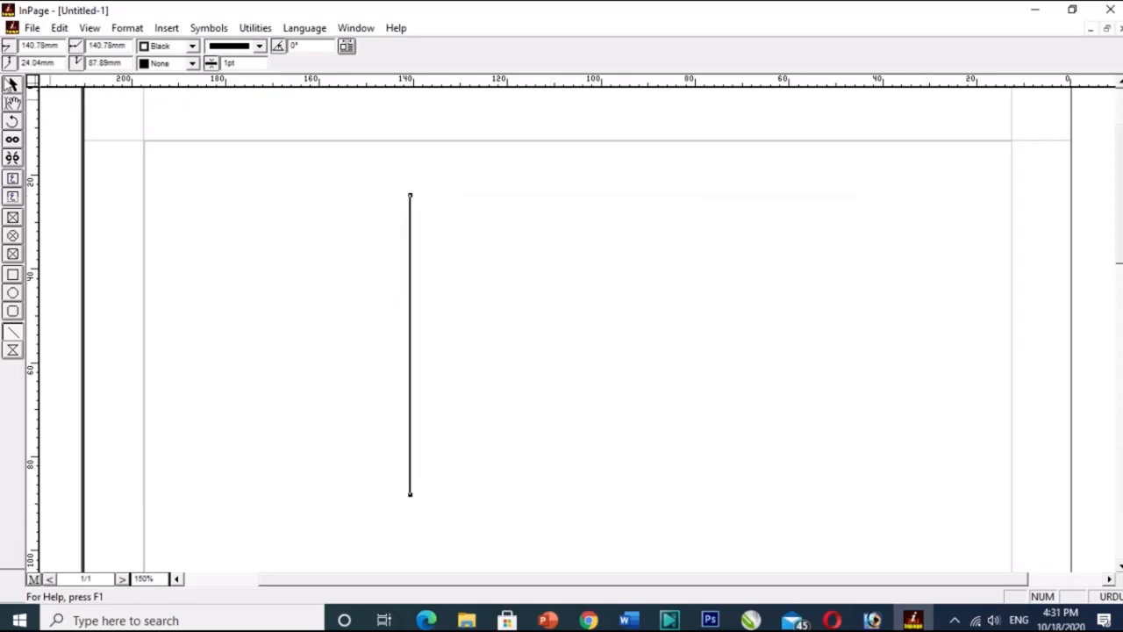
left_click(12, 85)
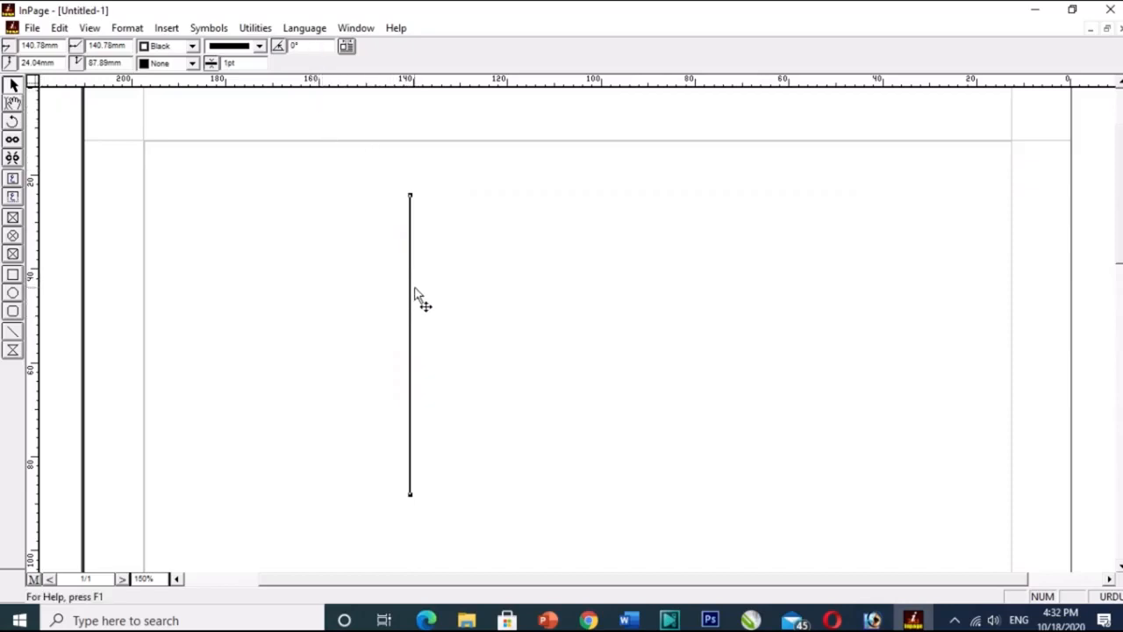
key("Delete")
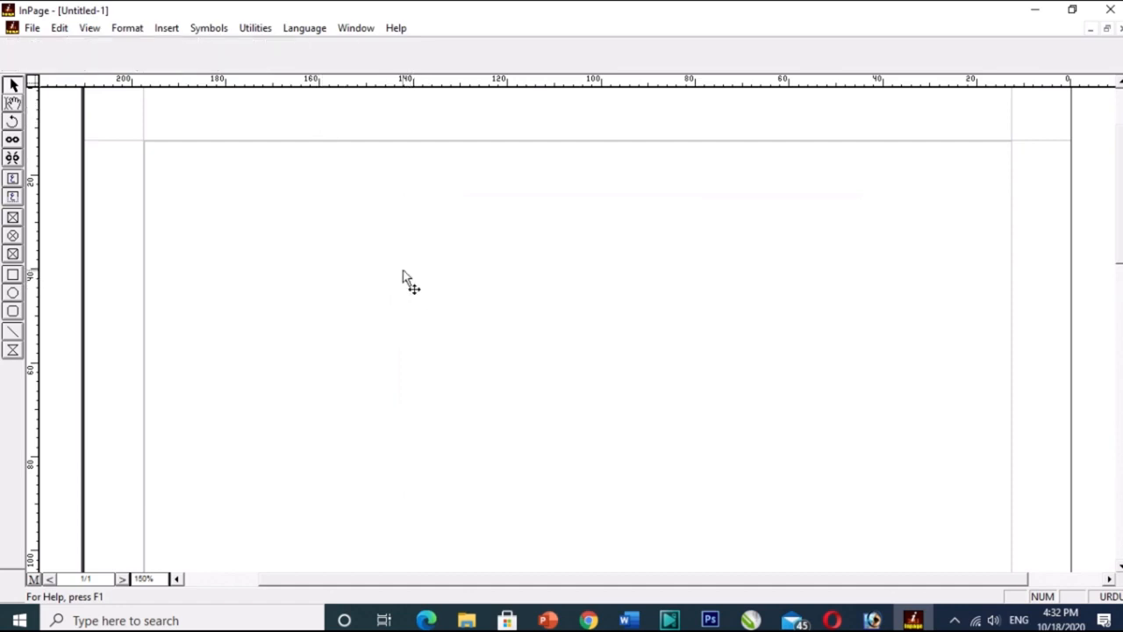
Draw a rectangle about 53 by 48 mm near the page's upper left and a perfect circle about 53 mm across beside it.
left_click(13, 275)
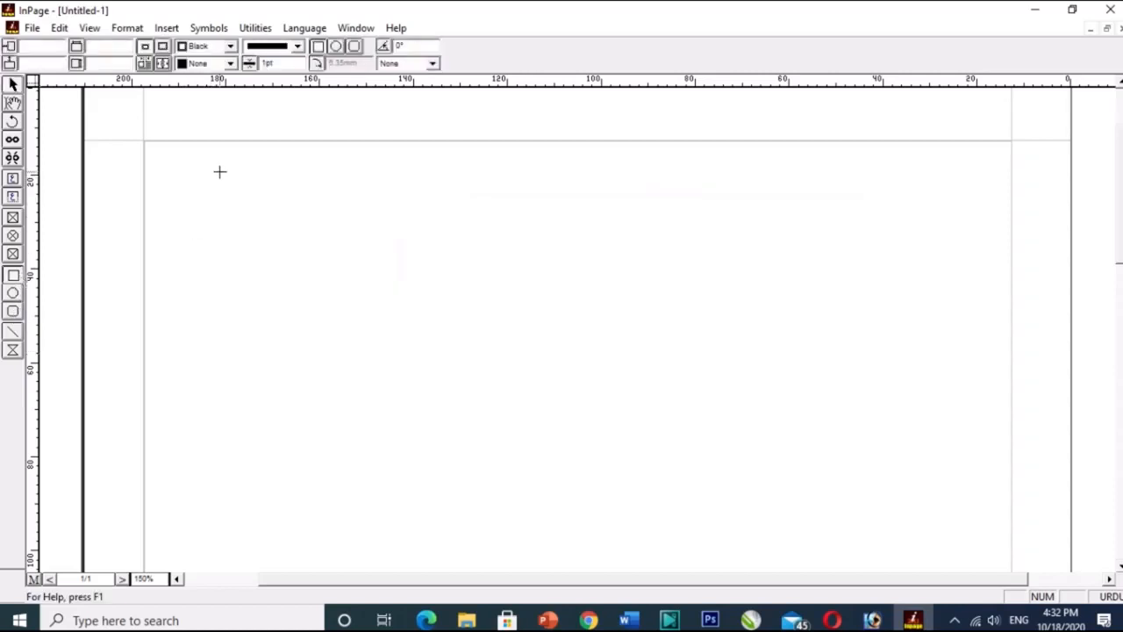
mouse_move(219, 171)
left_mouse_down()
mouse_move(321, 316)
mouse_move(468, 395)
left_mouse_up()
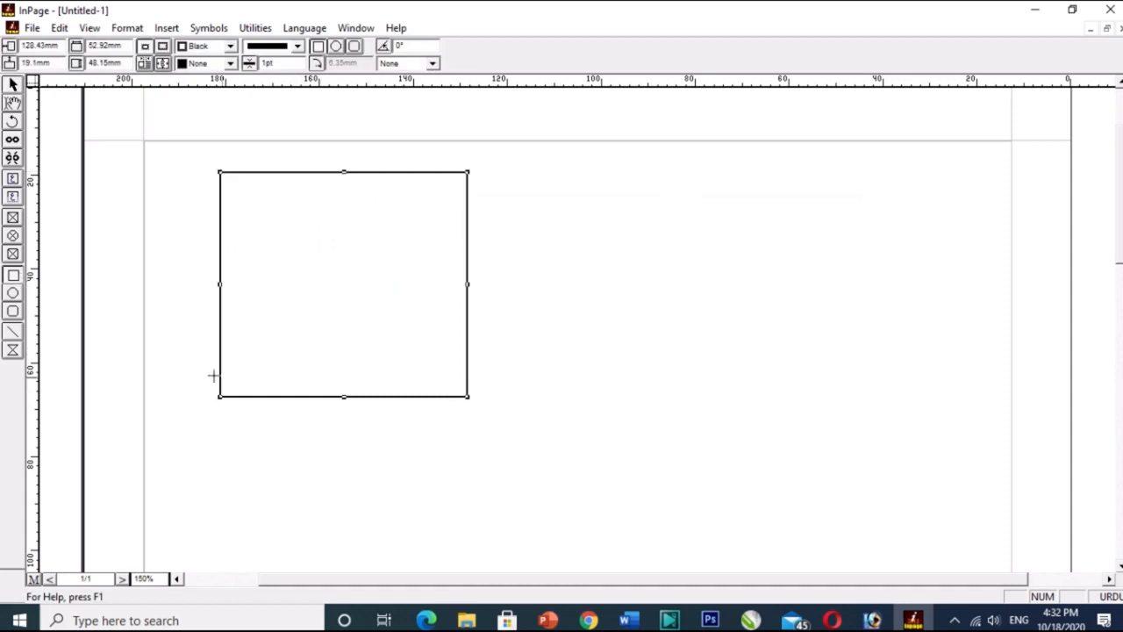
left_click(12, 293)
left_click_drag(557, 175, 675, 387)
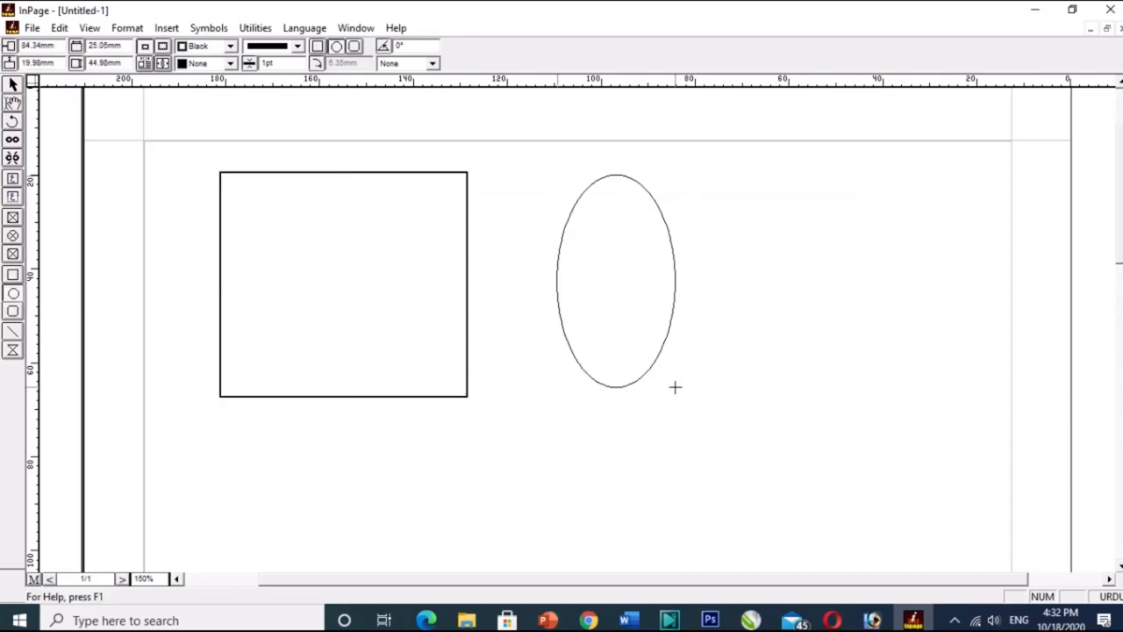
key("shift")
left_click_drag(675, 387, 806, 494)
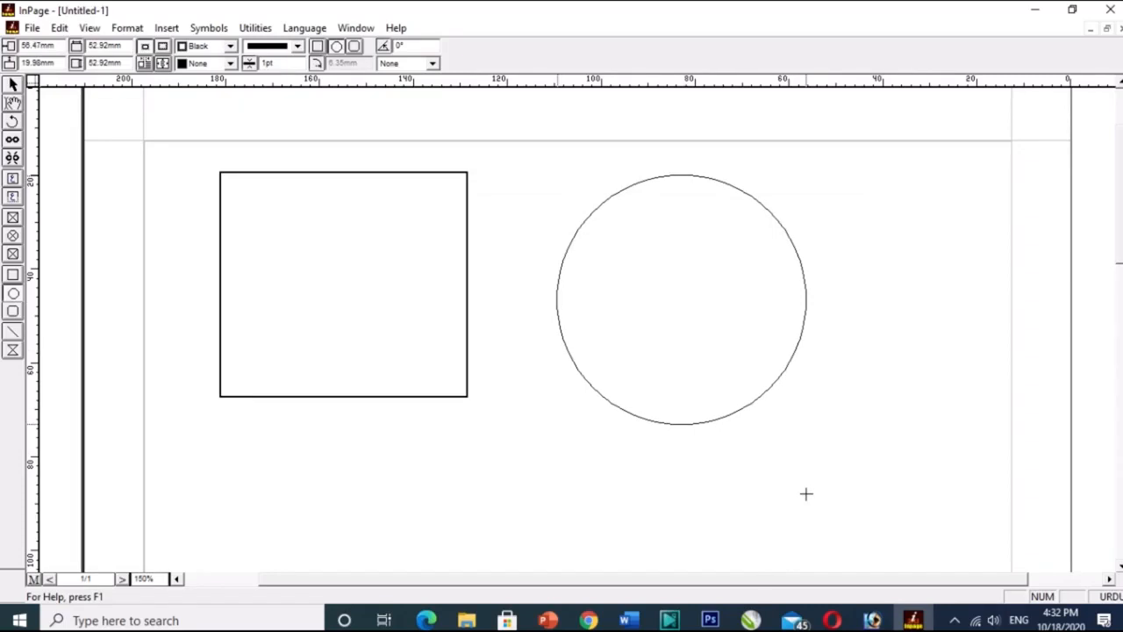
left_click_drag(806, 494, 807, 494)
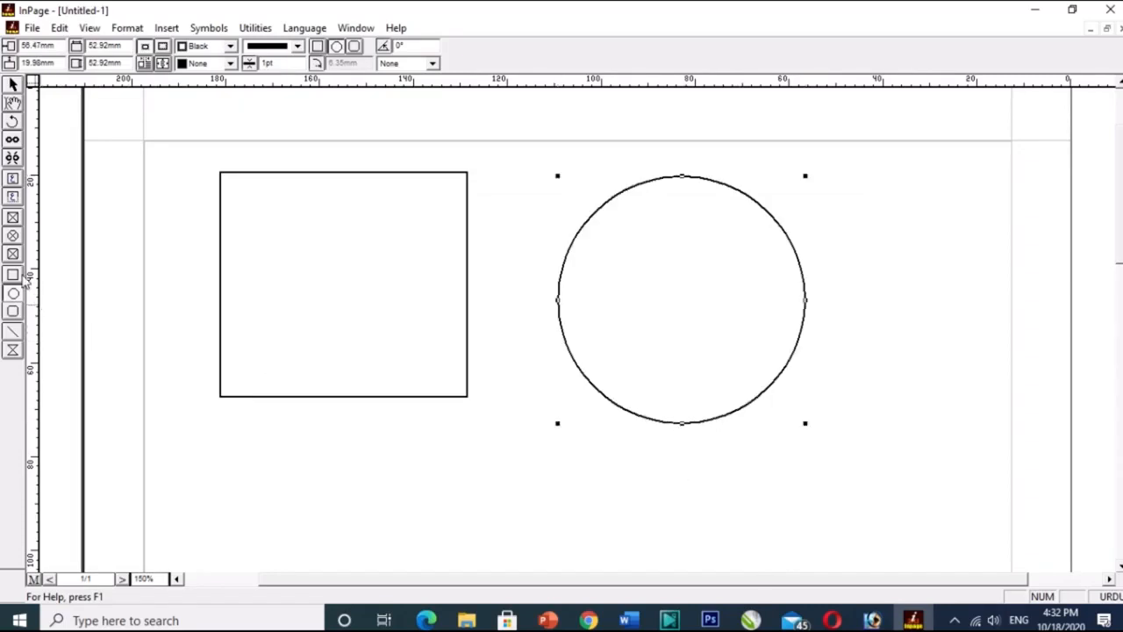
Draw a rounded rectangle about 42 by 43 mm against the page's right margin and shift the circle left, away from it.
left_click(13, 311)
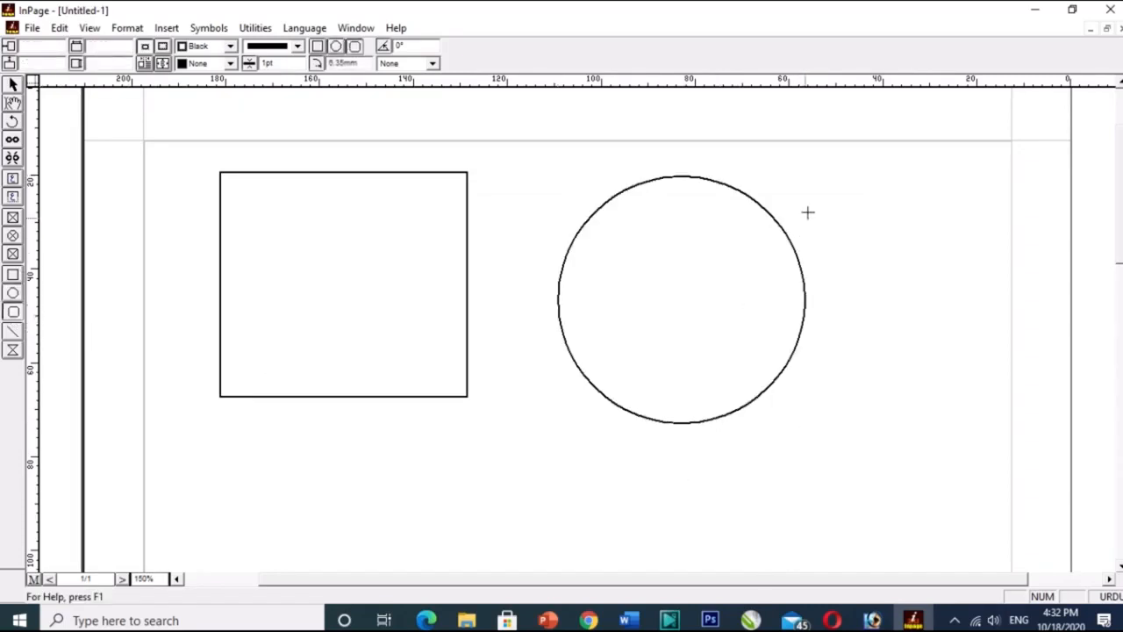
left_click_drag(813, 177, 1011, 379)
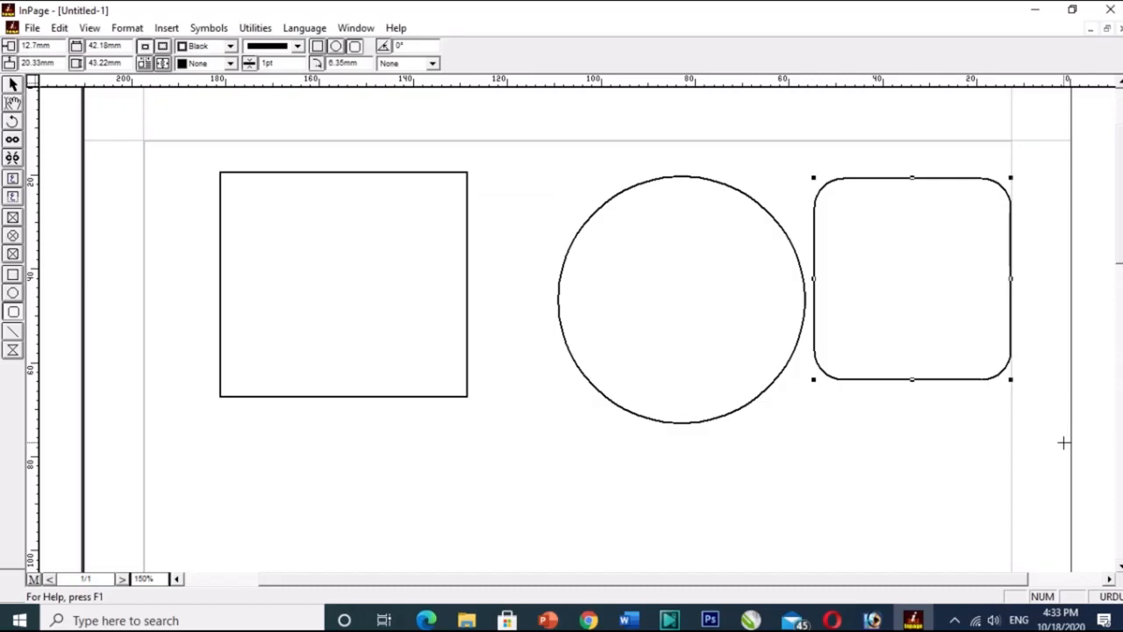
left_click(13, 84)
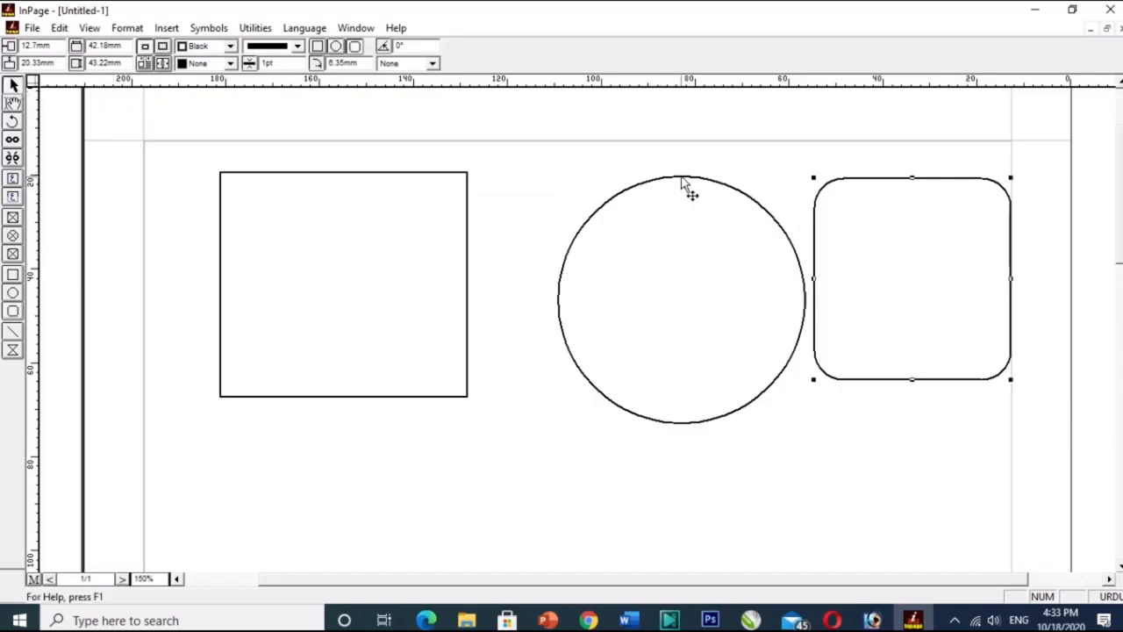
left_click_drag(682, 180, 611, 178)
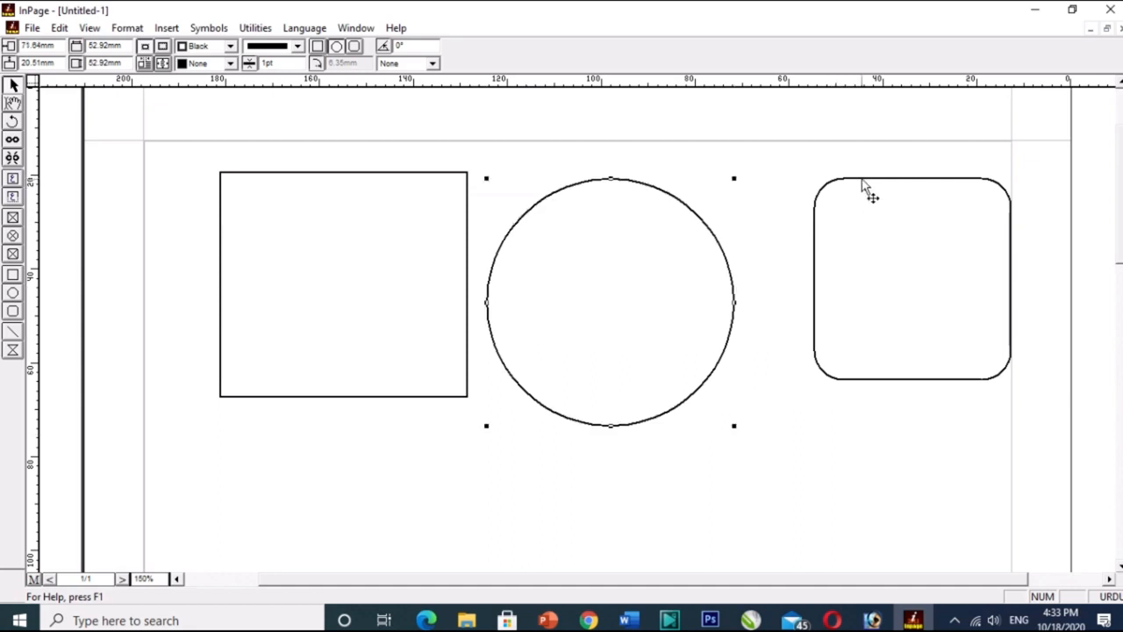
left_click(688, 244)
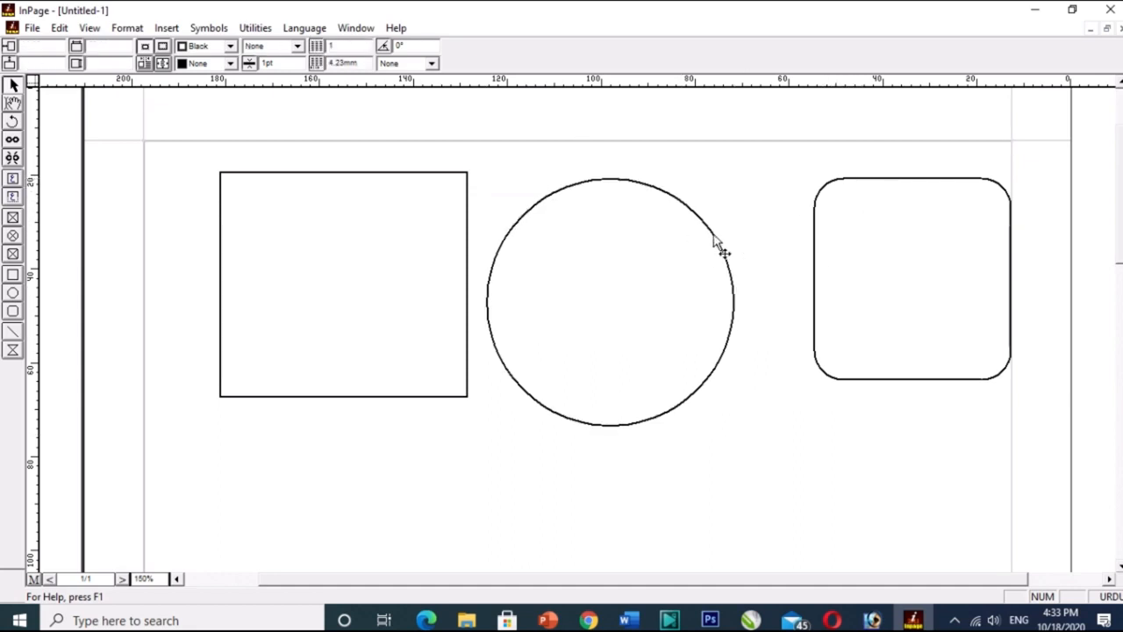
Move the circle midway between the rectangle and the rounded rectangle, and delete all three shapes.
left_click_drag(717, 244, 760, 244)
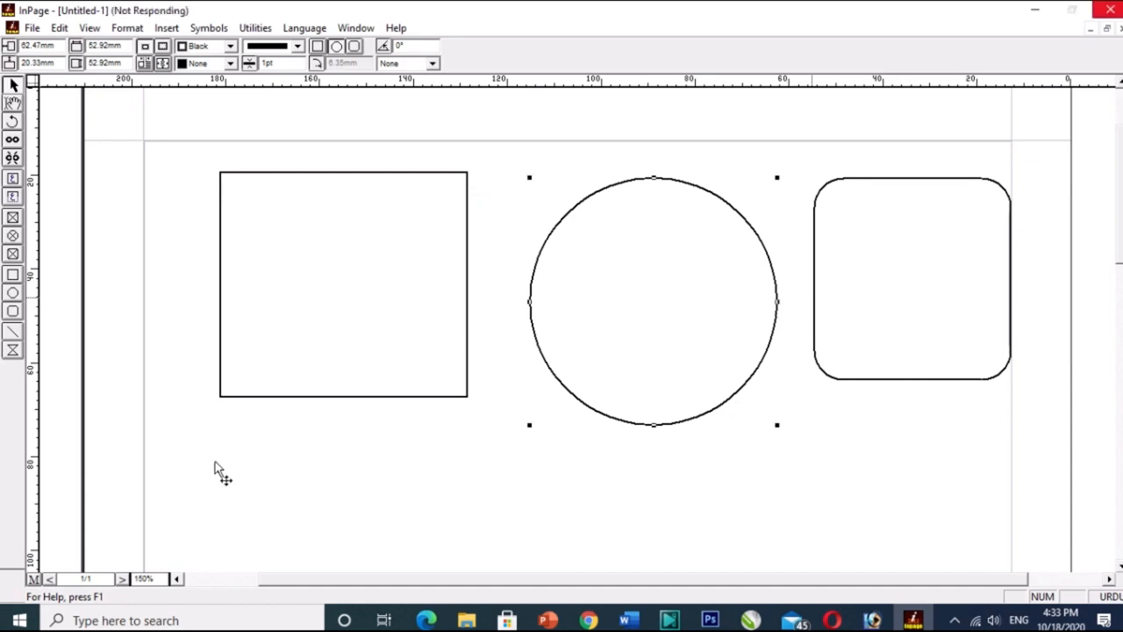
key("ctrl+a")
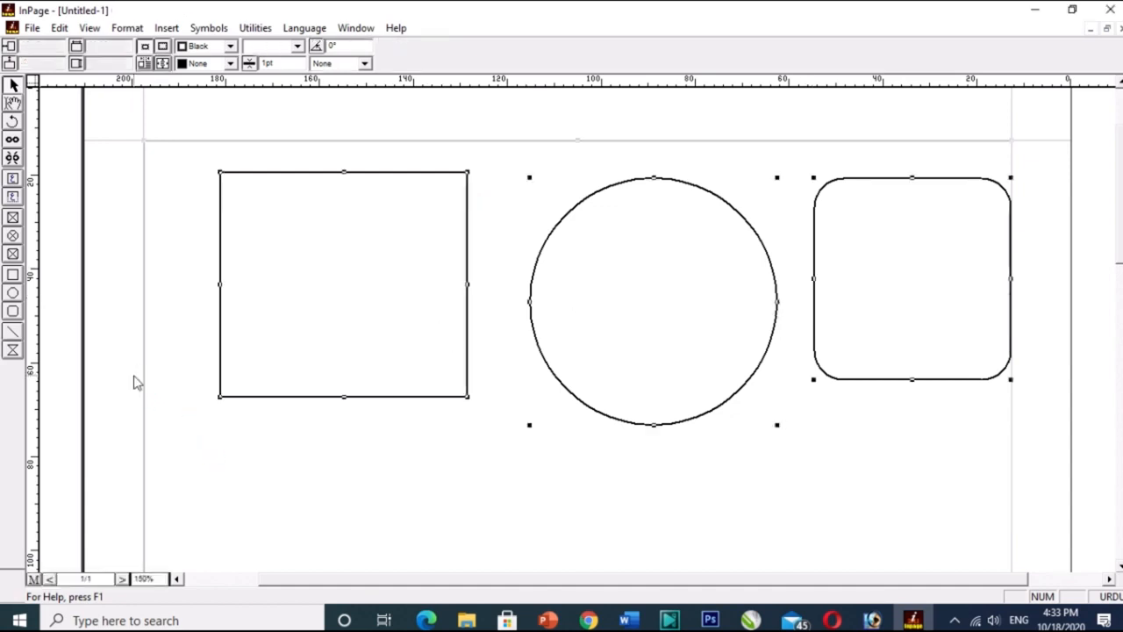
left_click(136, 382)
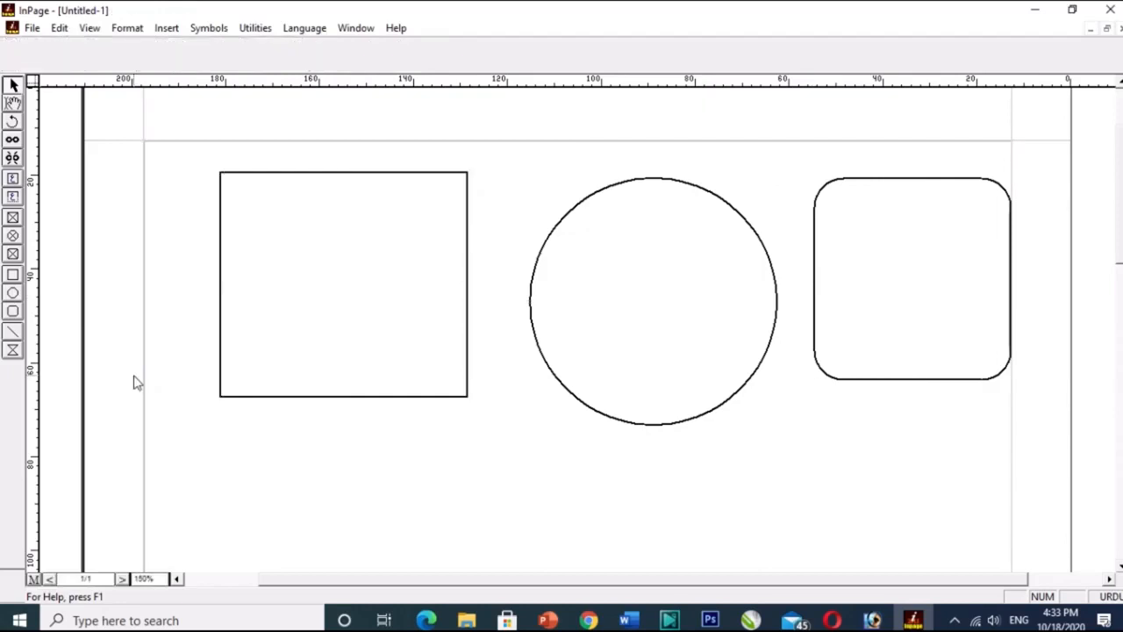
key("ctrl+a")
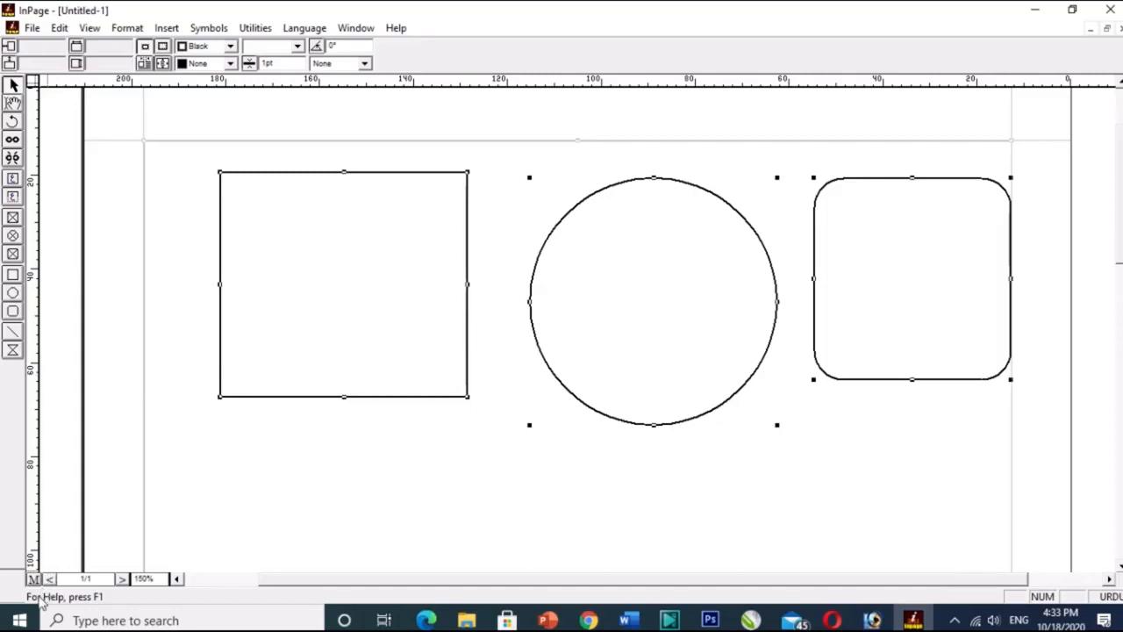
key("Delete")
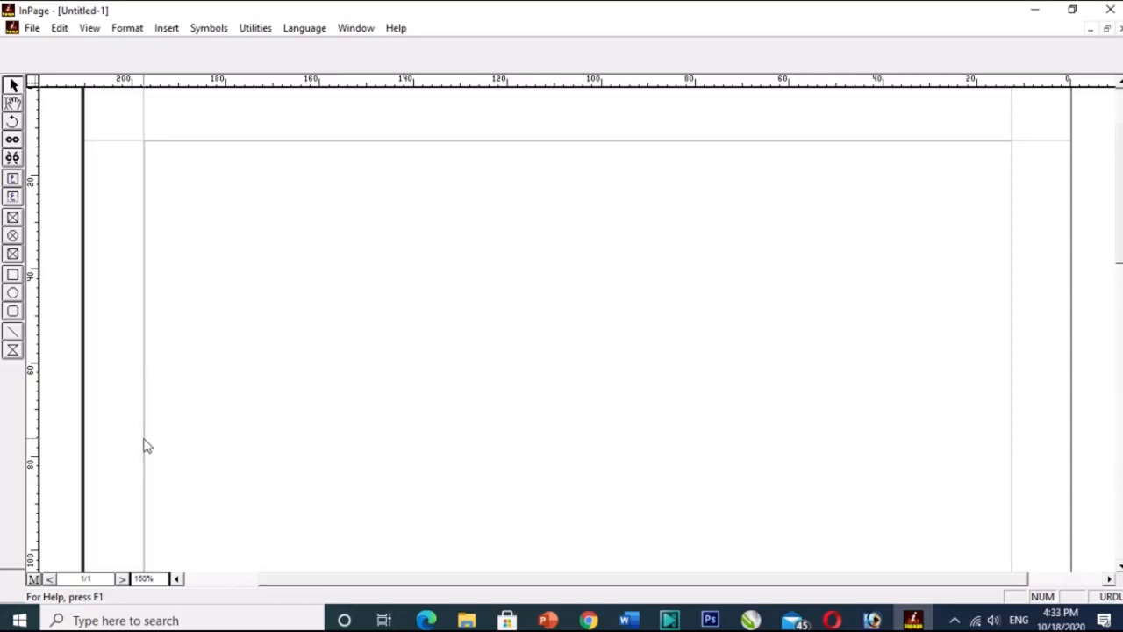
Draw three picture boxes side by side: a rectangular one about 60 by 54 mm, an elliptical one, and a rounded one about 49 by 51 mm.
left_click(13, 220)
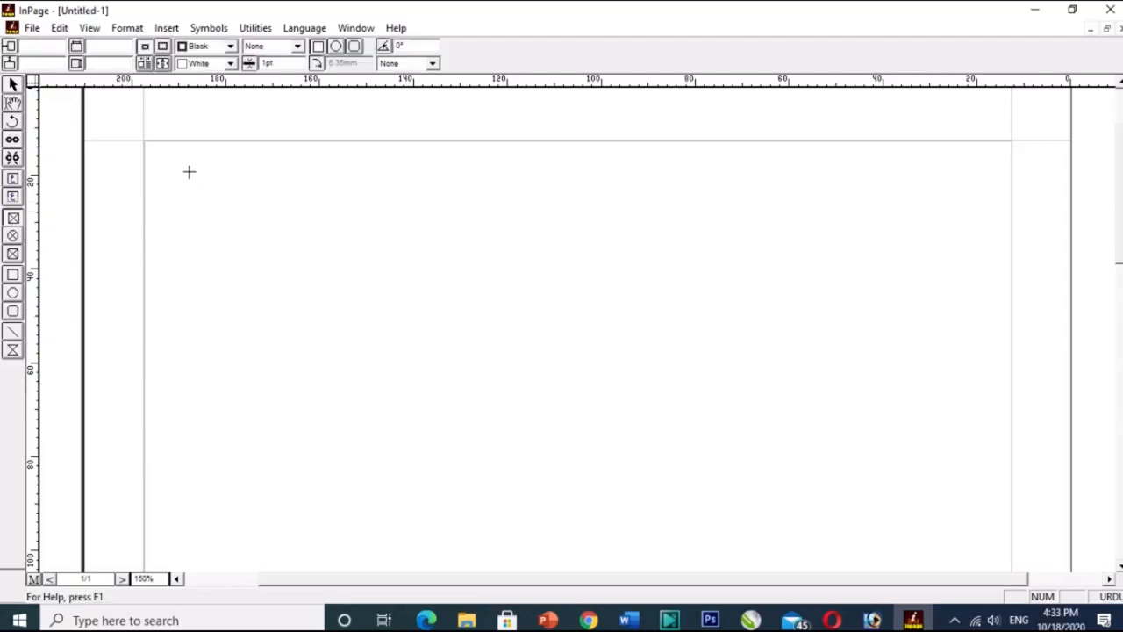
left_click_drag(189, 172, 468, 421)
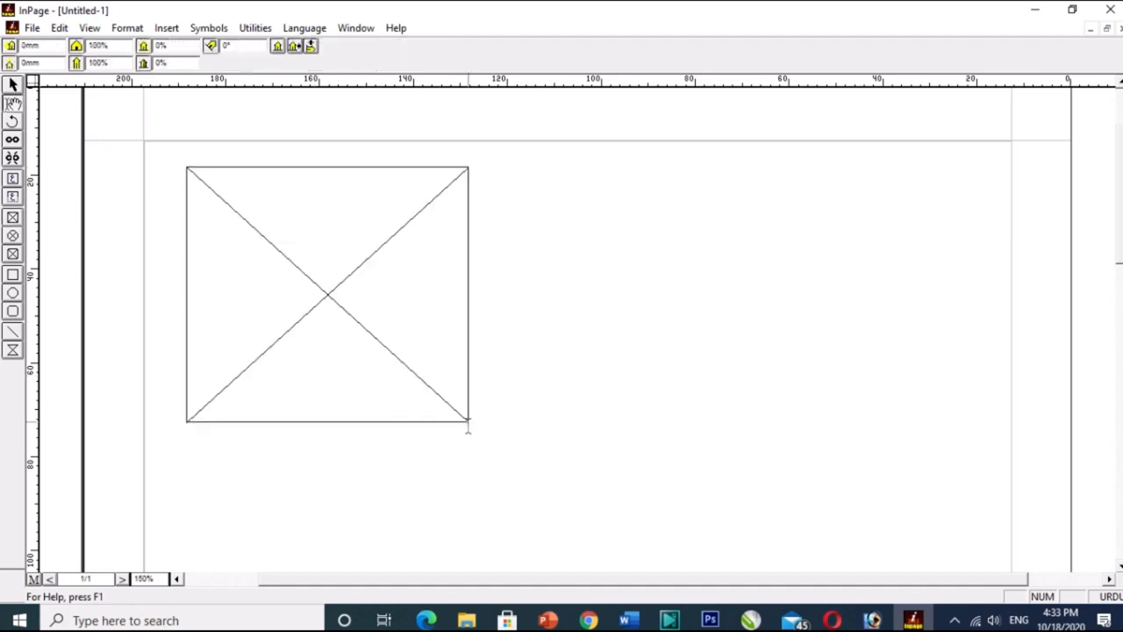
left_click(13, 236)
left_click_drag(514, 169, 761, 424)
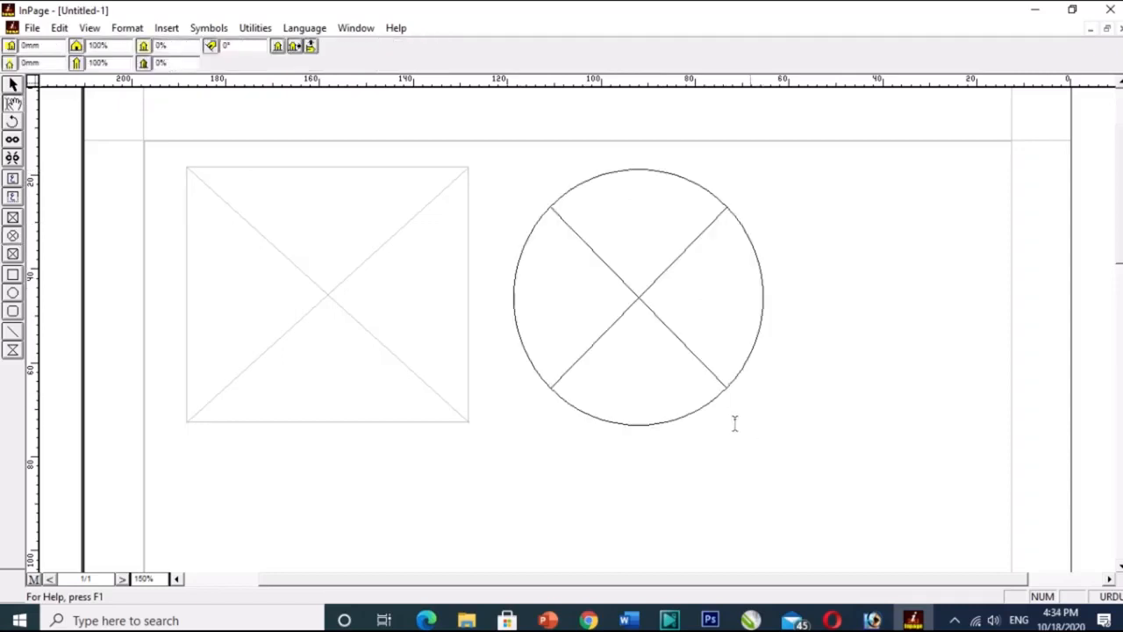
left_click(12, 259)
left_click_drag(782, 173, 1010, 412)
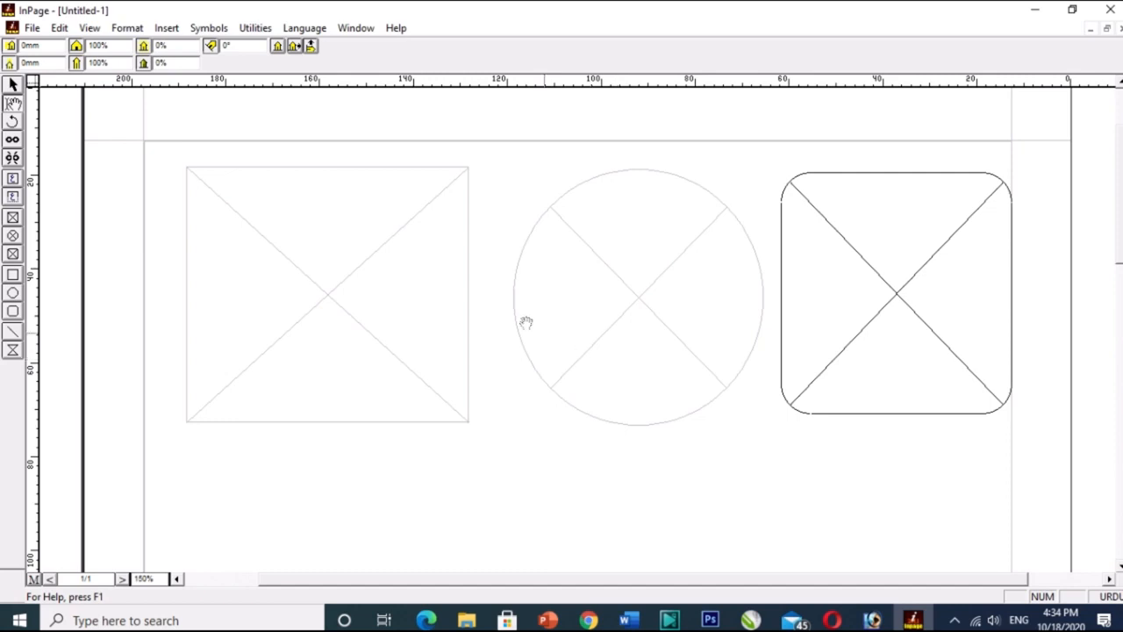
Import the picture images.jpg from the Desktop into the rectangular picture box.
double_click(321, 241)
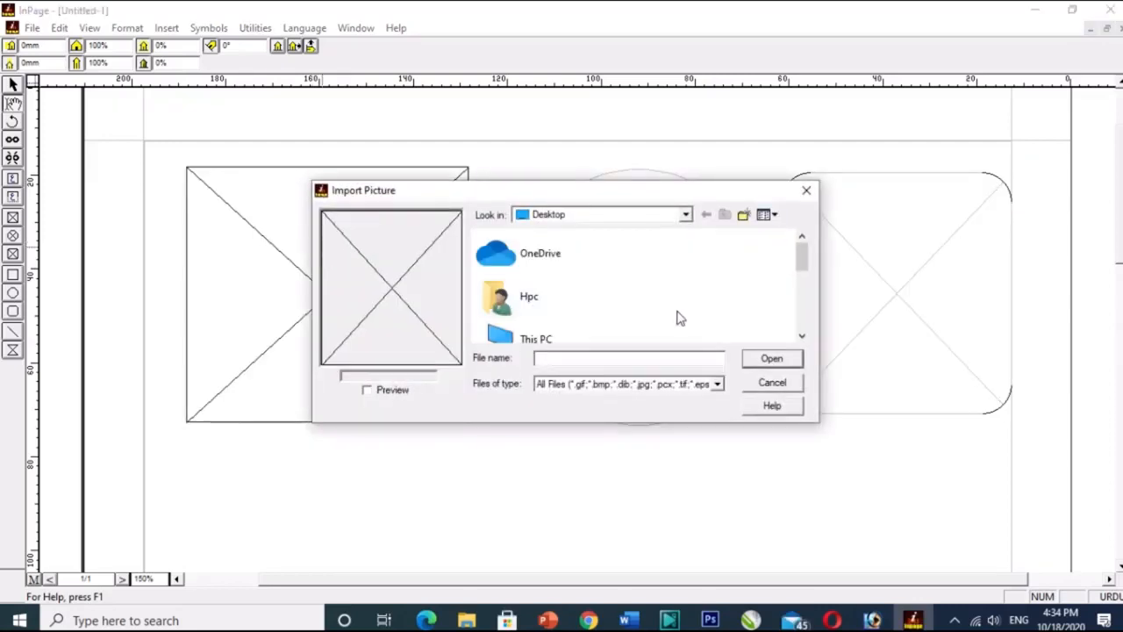
left_click_drag(802, 263, 809, 318)
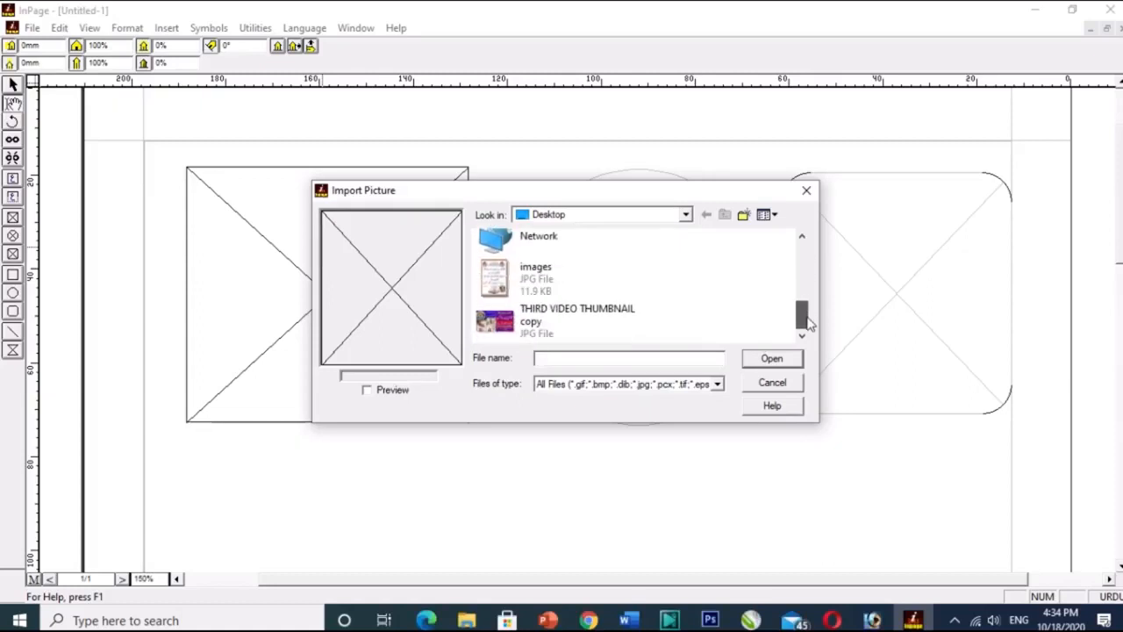
left_click(535, 279)
left_click(771, 358)
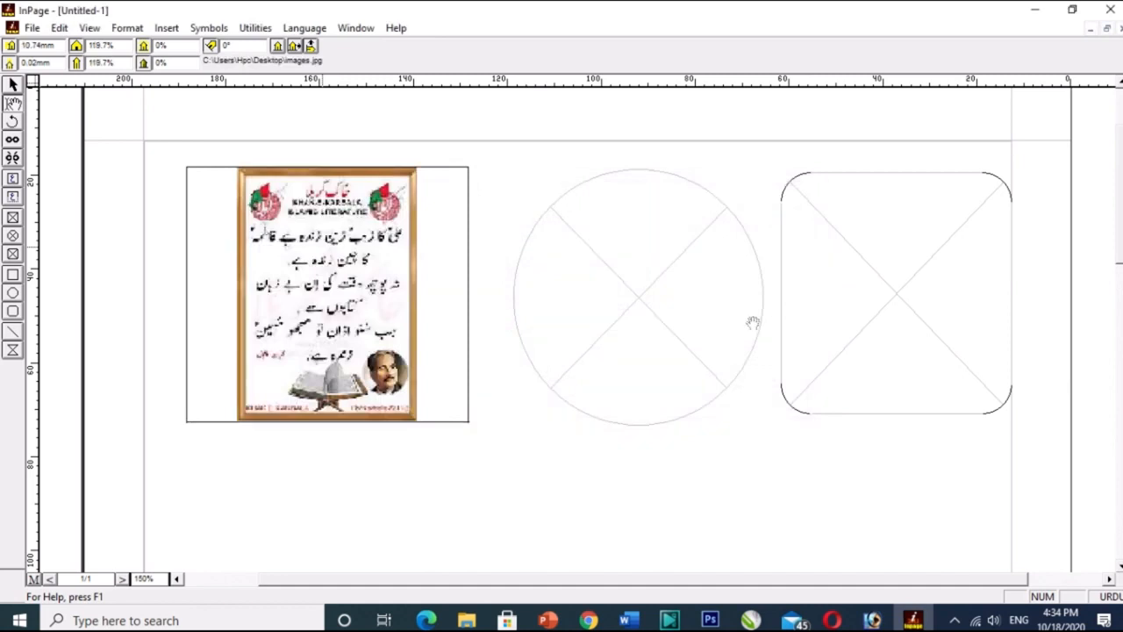
Import THIRD VIDEO THUMBNAIL copy from the Desktop into the elliptical picture box and shift the picture slightly upward inside it.
double_click(650, 272)
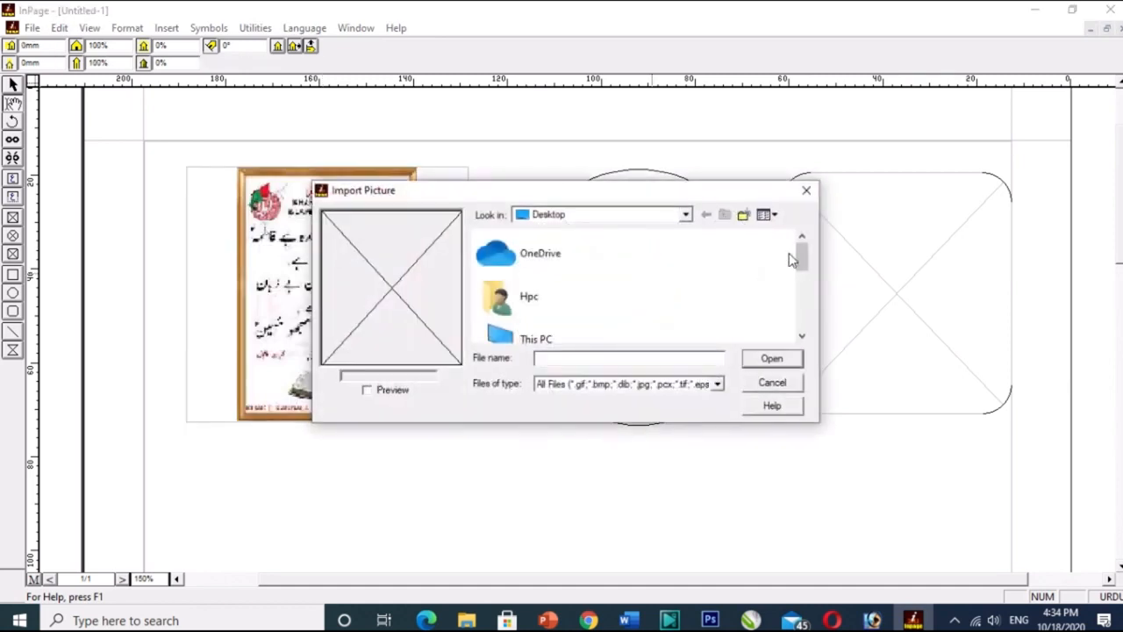
left_click_drag(801, 250, 801, 313)
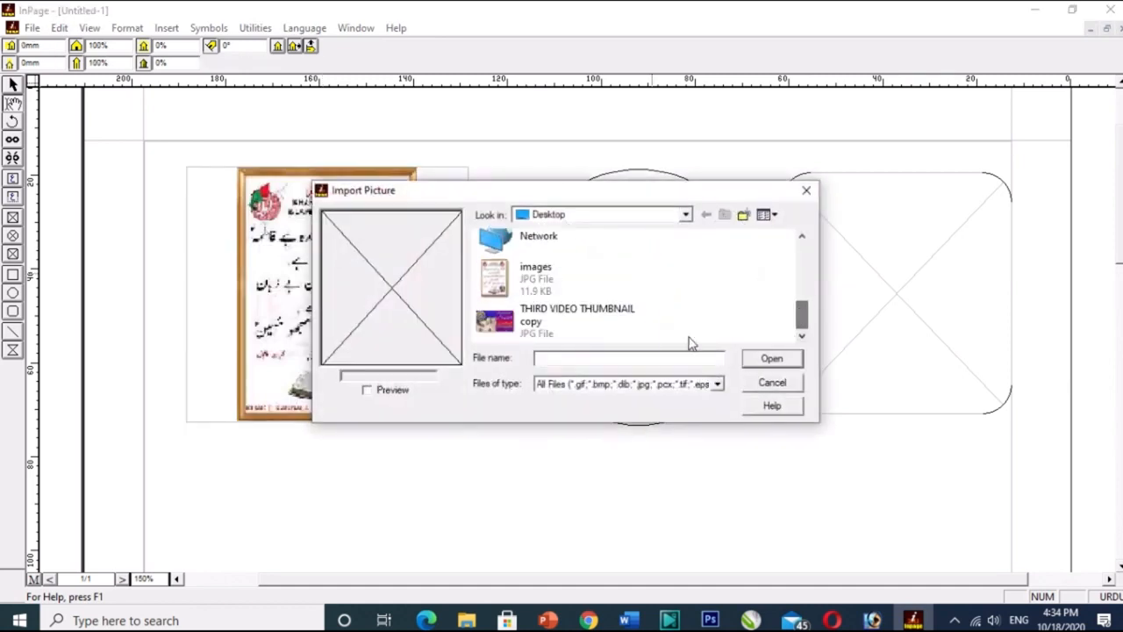
left_click(572, 330)
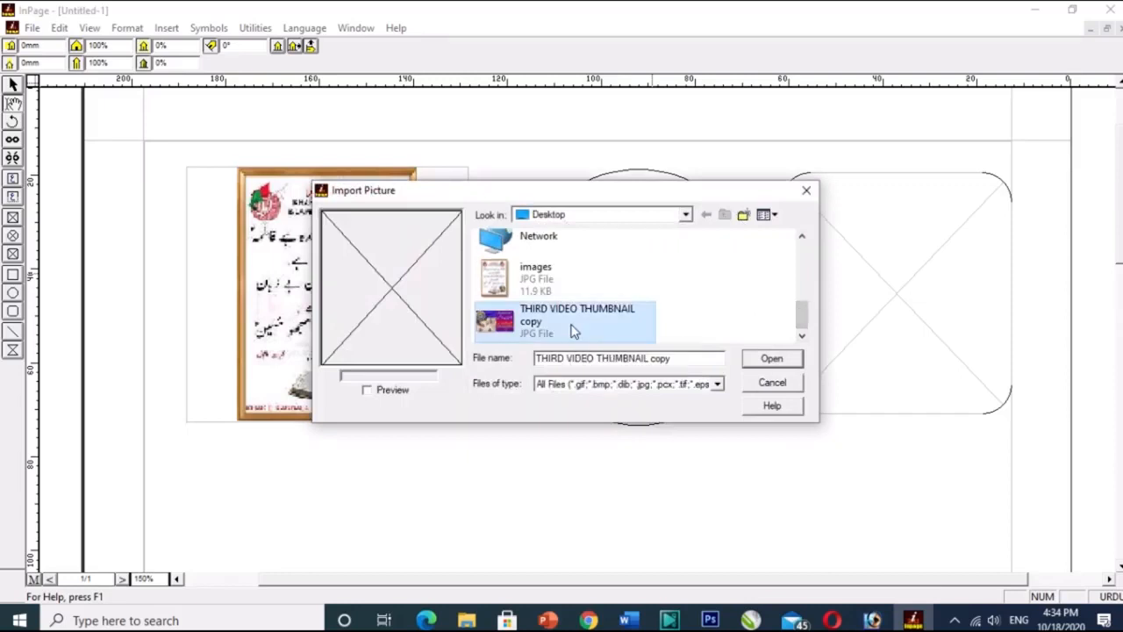
left_click(772, 361)
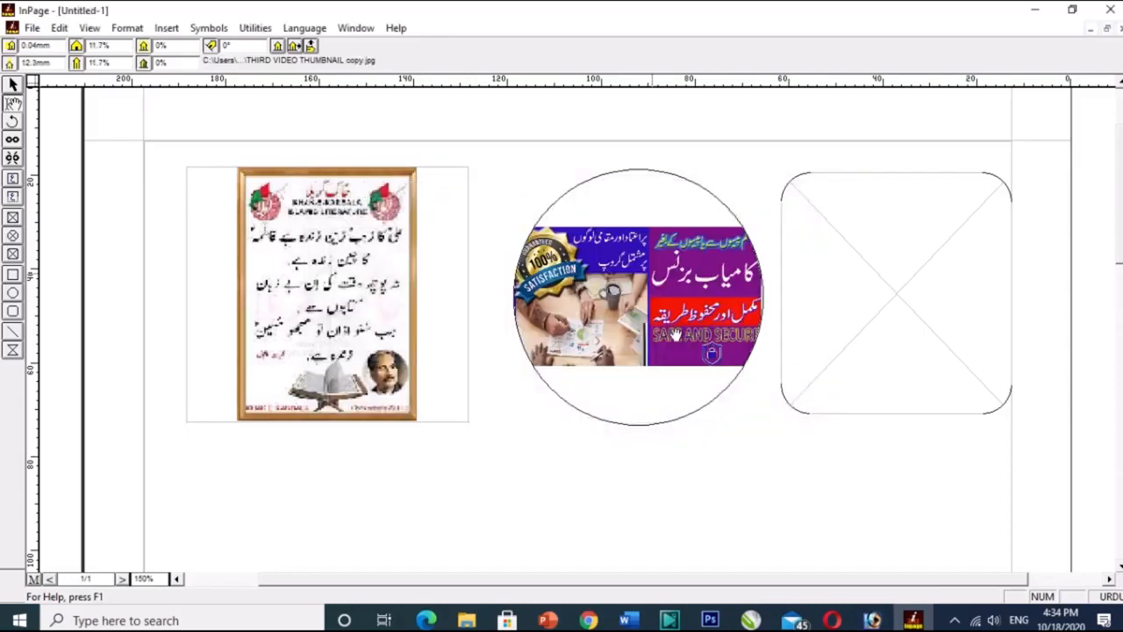
left_click_drag(677, 335, 669, 227)
left_click_drag(712, 361, 668, 323)
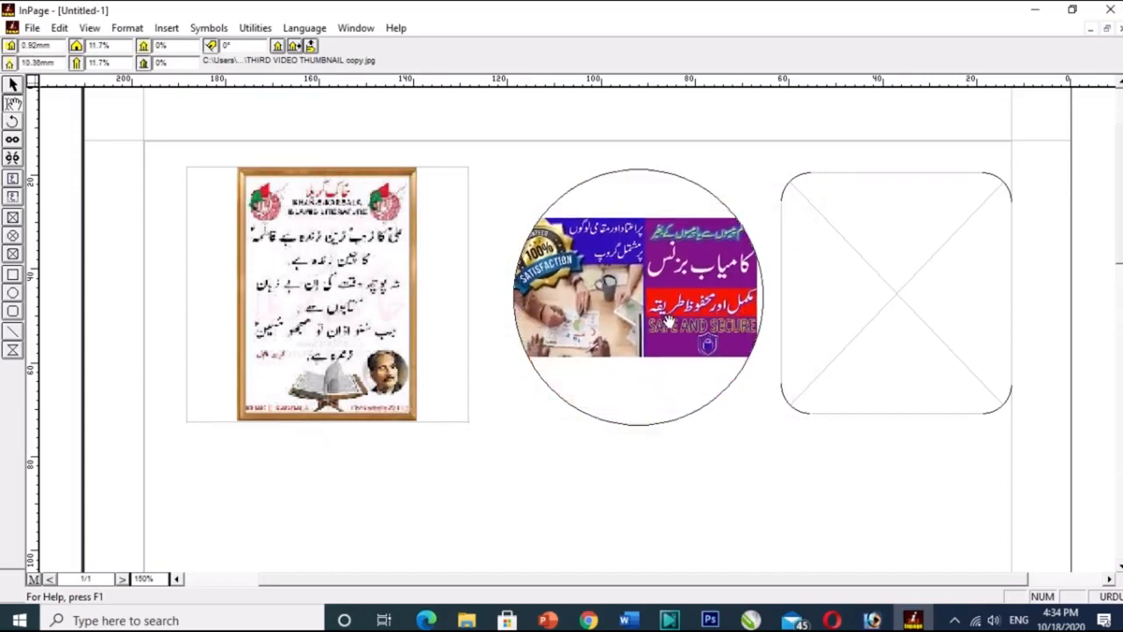
Select all three picture boxes on the page and delete them.
left_click(13, 84)
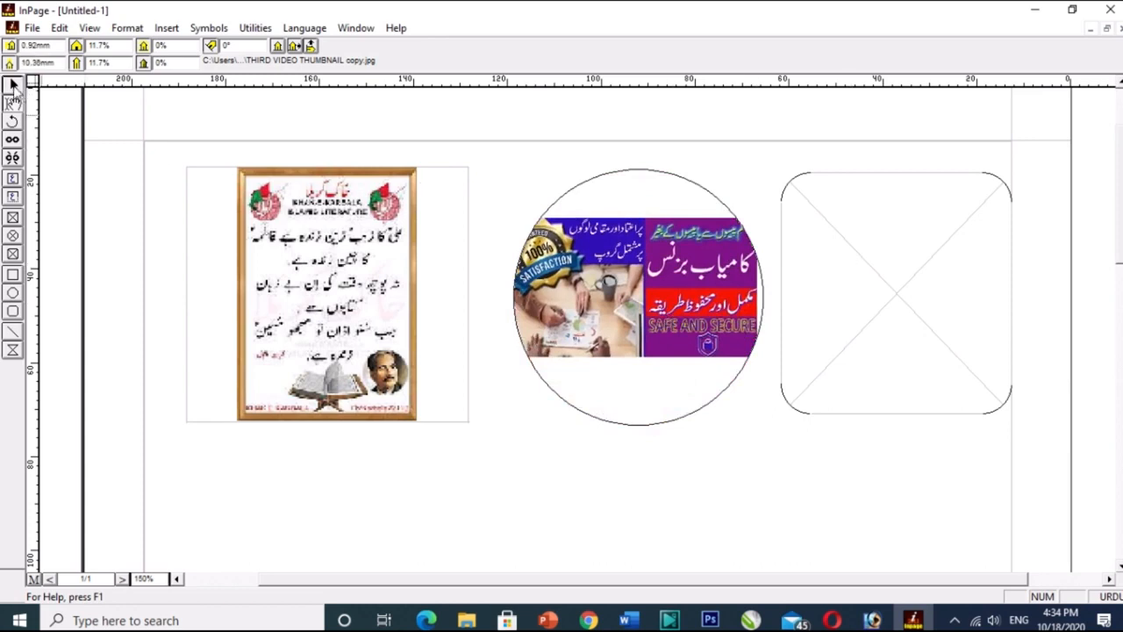
left_click(897, 299)
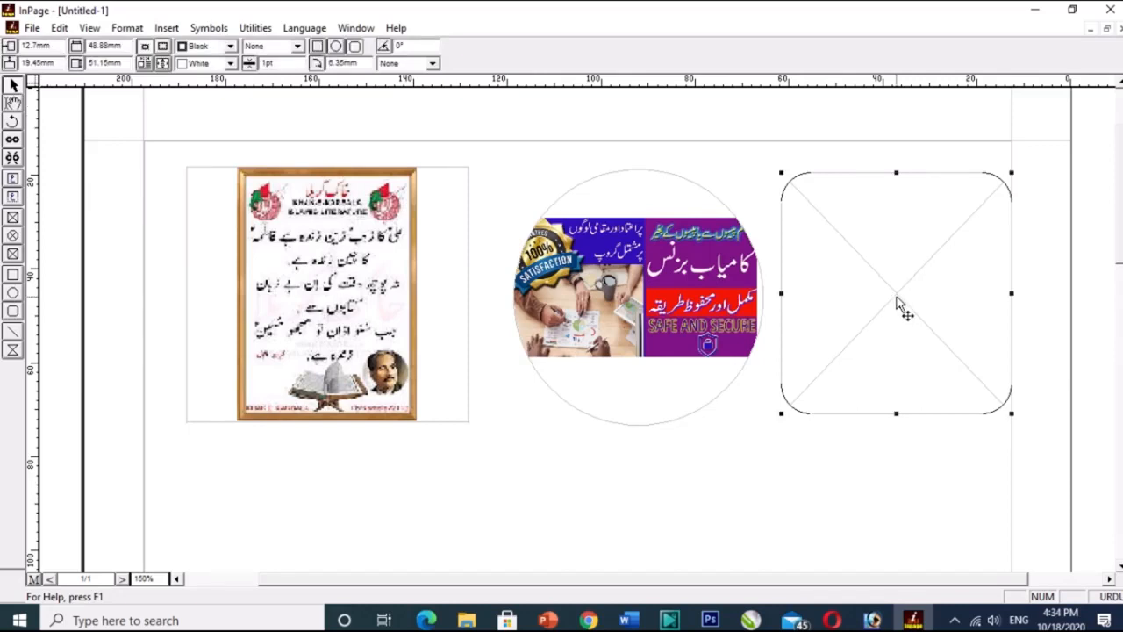
key("ctrl+a")
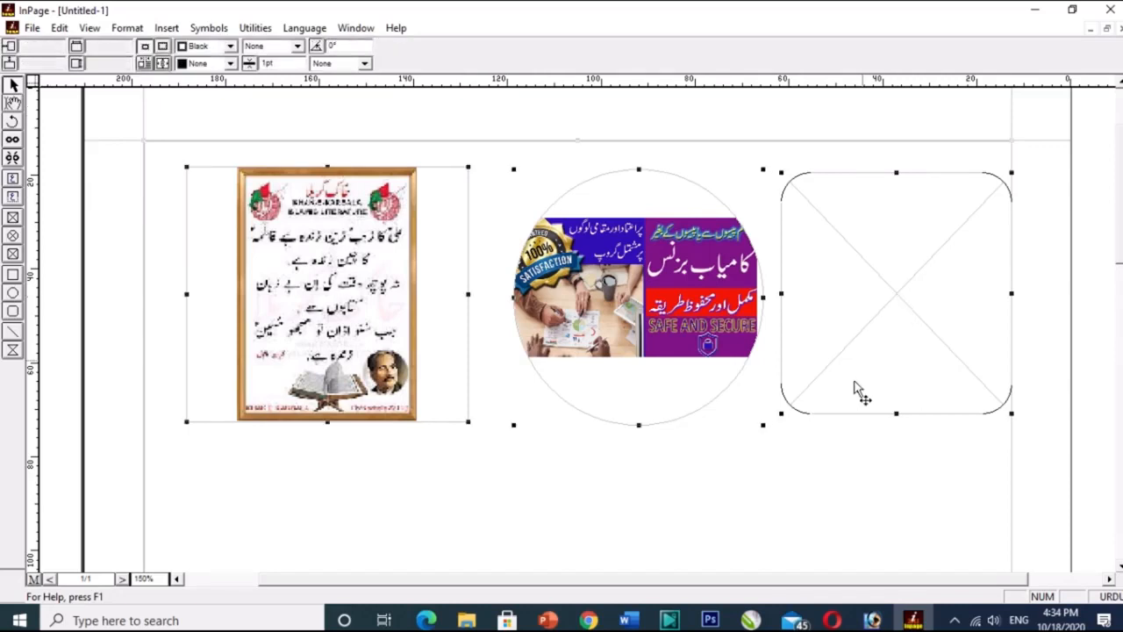
left_click(115, 287)
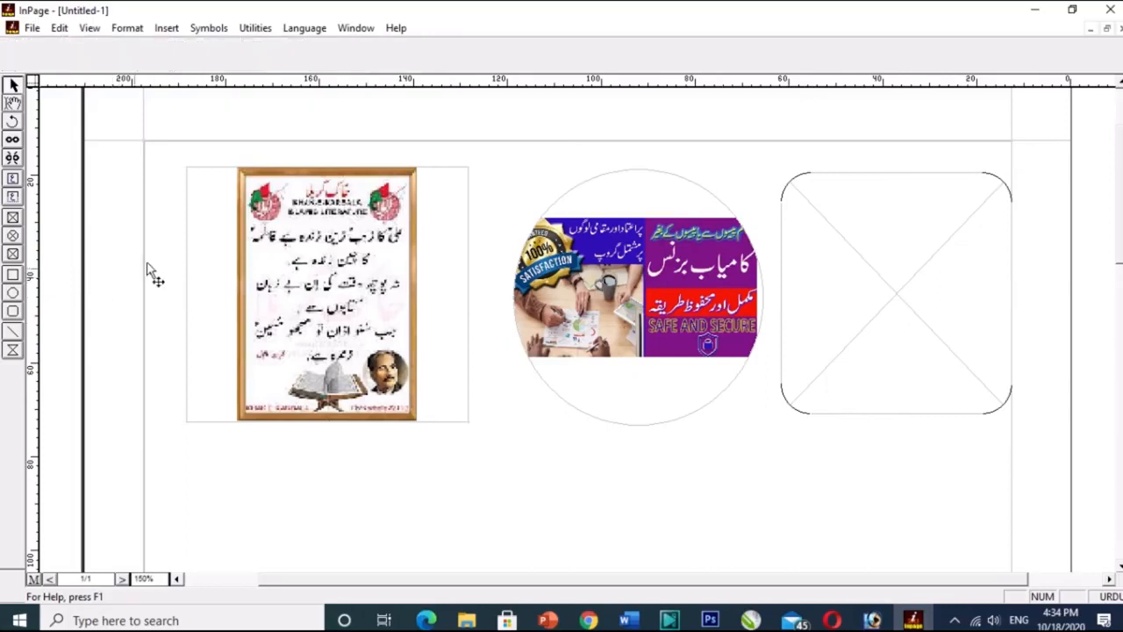
left_click(221, 173)
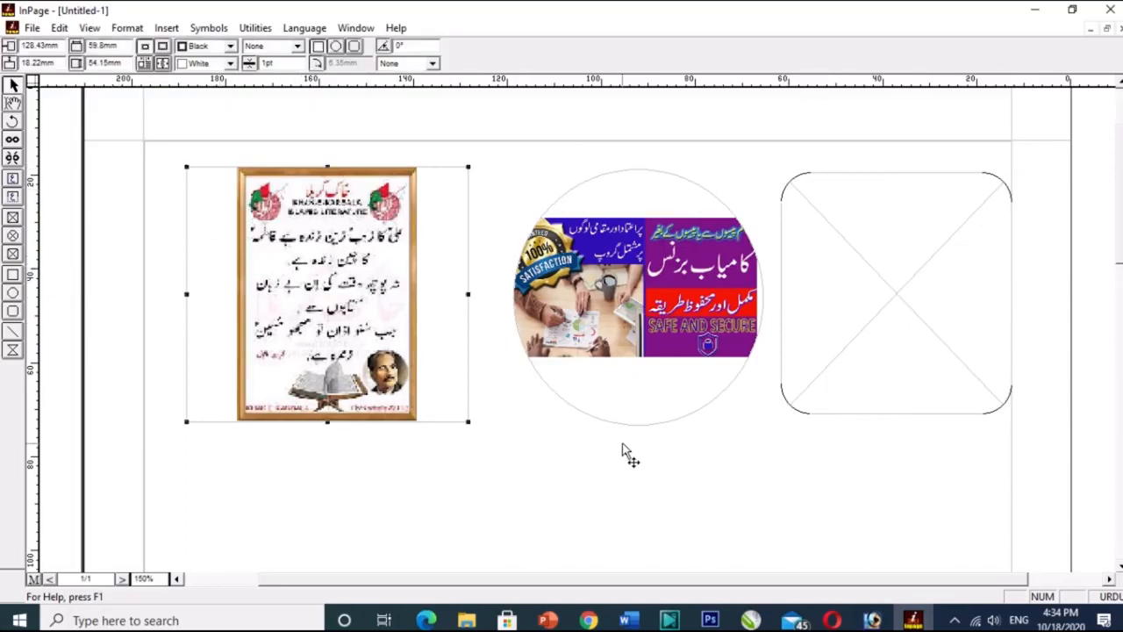
key("ctrl+a")
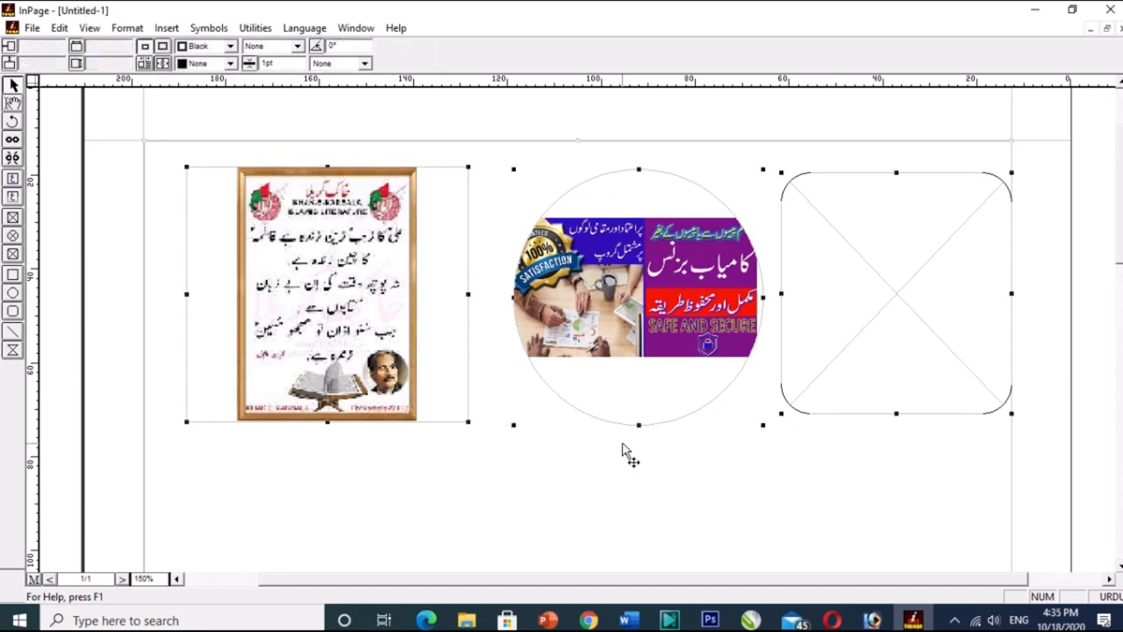
left_click(128, 227)
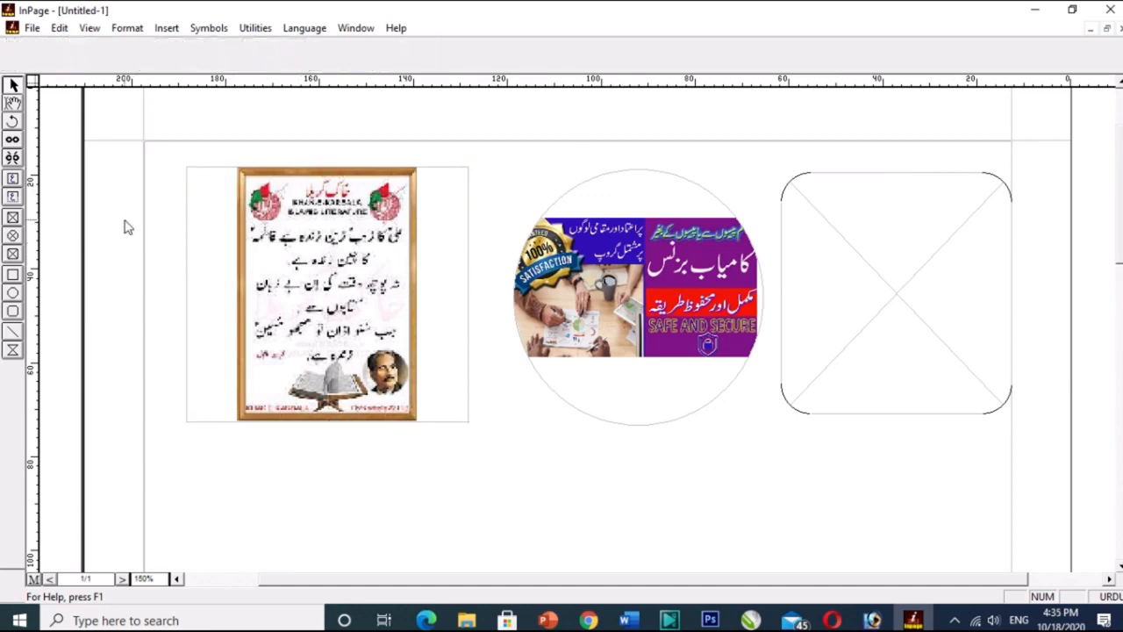
key("ctrl+a")
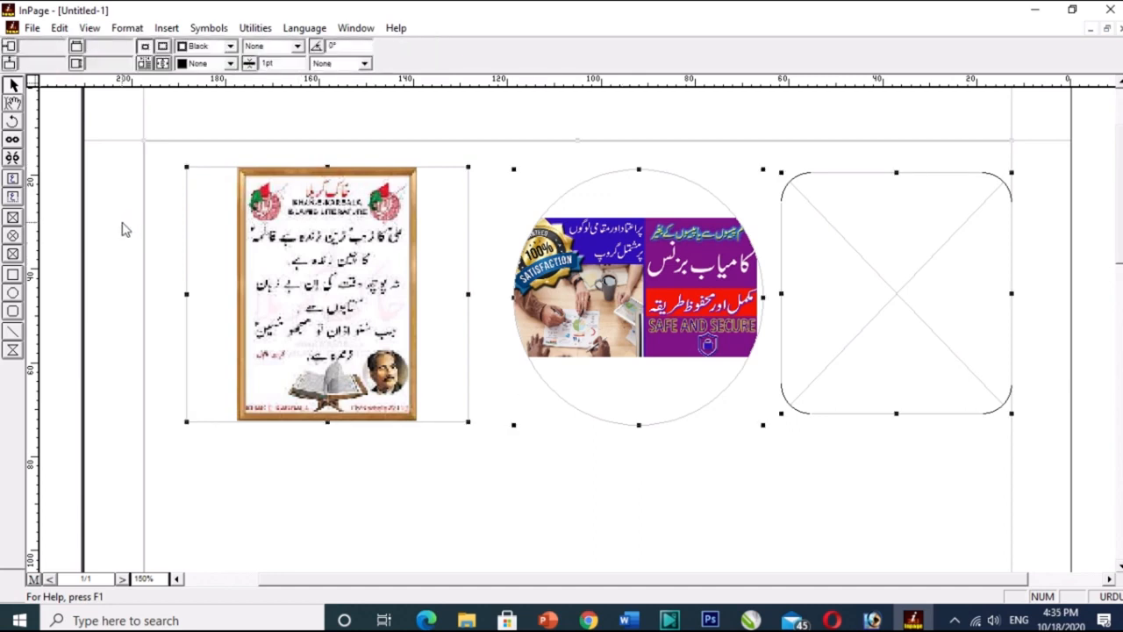
key("Delete")
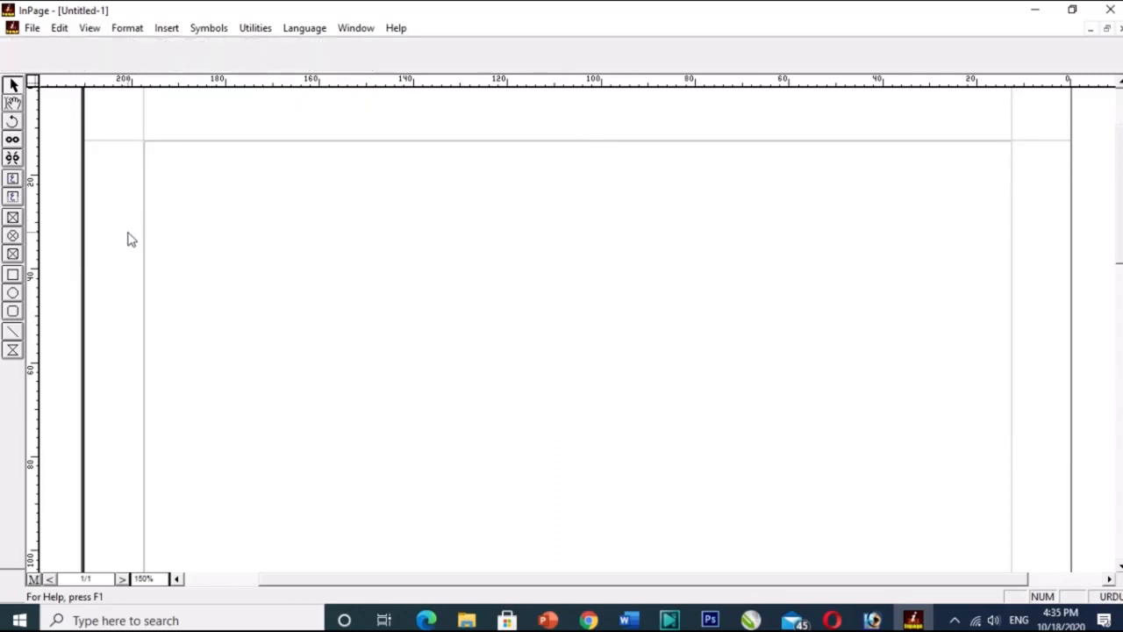
Draw a title text box about 56 mm wide near the page's upper middle and enter پاکستان in it.
left_click(12, 274)
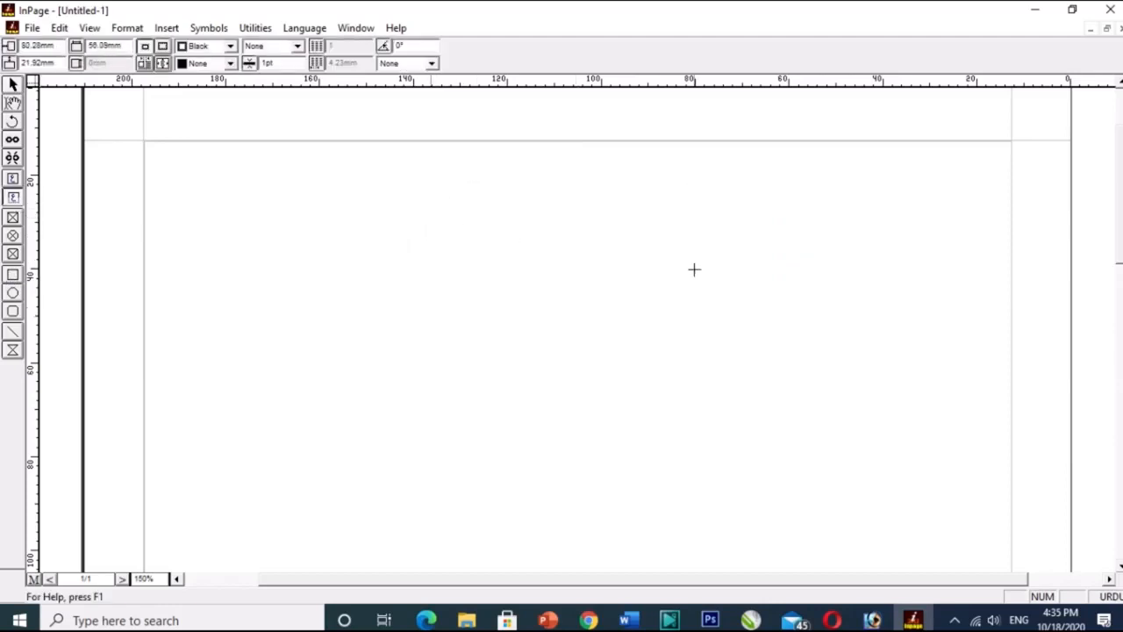
left_click_drag(430, 184, 694, 270)
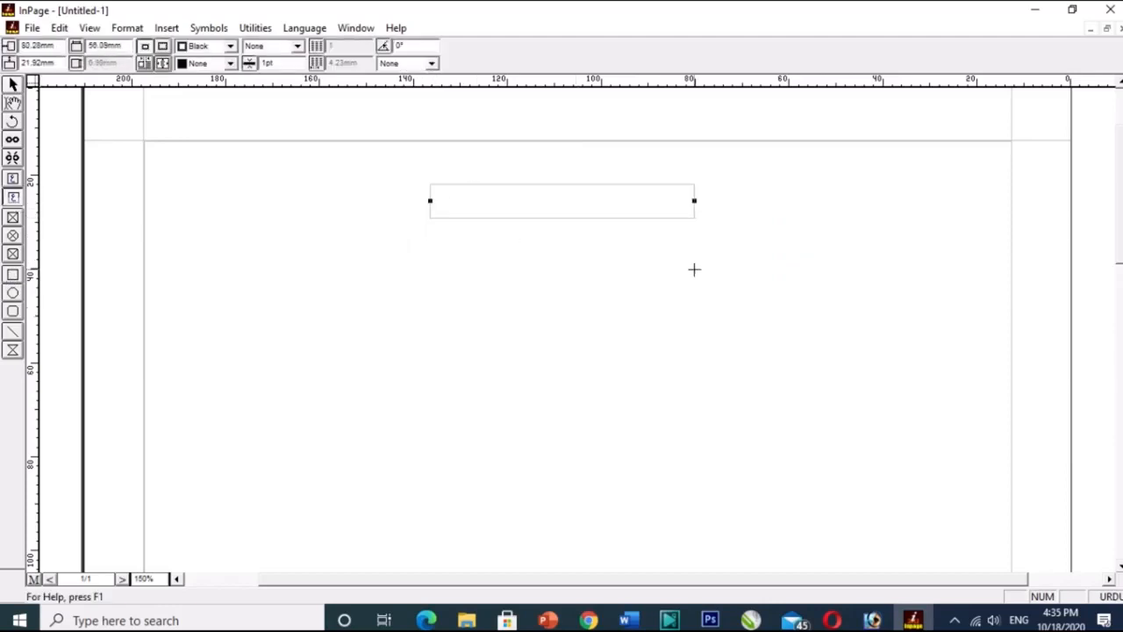
left_click(13, 197)
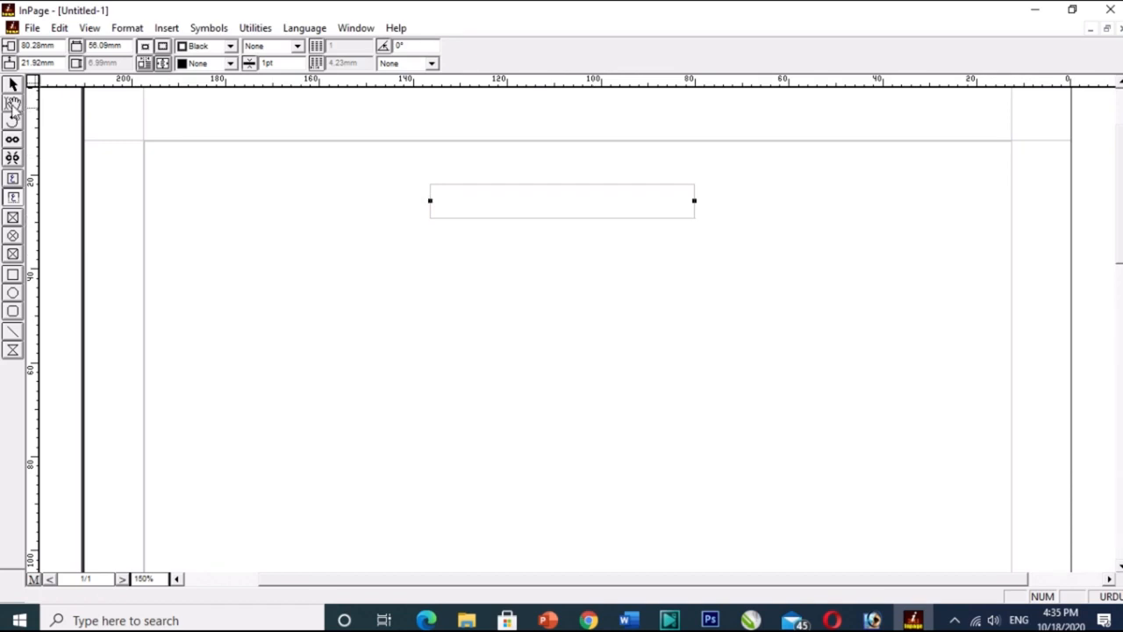
left_click(14, 104)
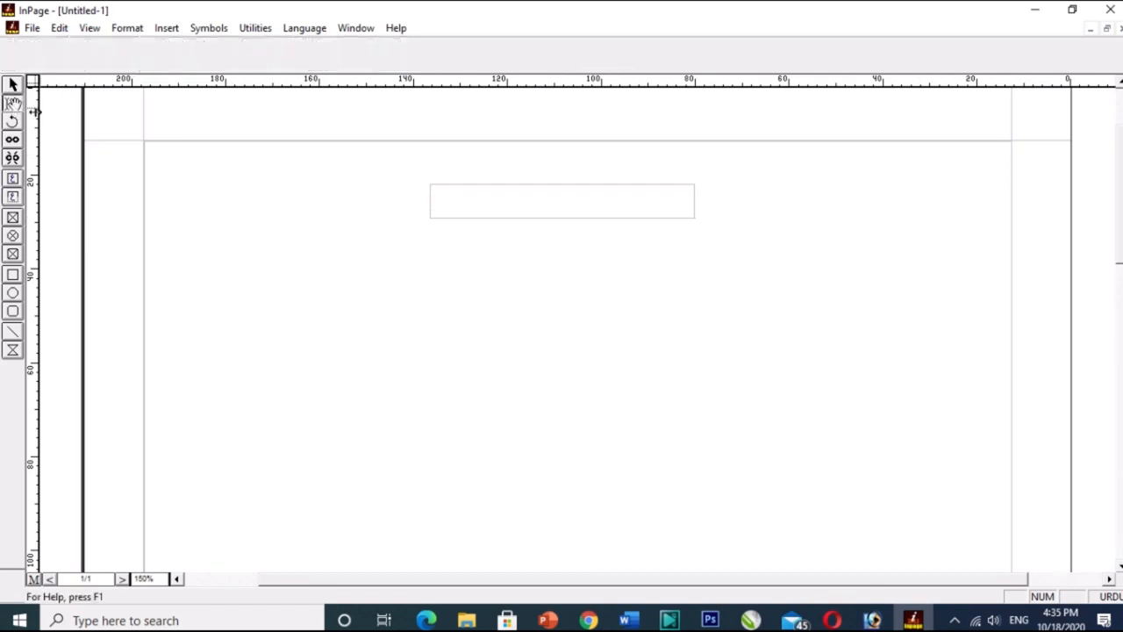
left_click(649, 202)
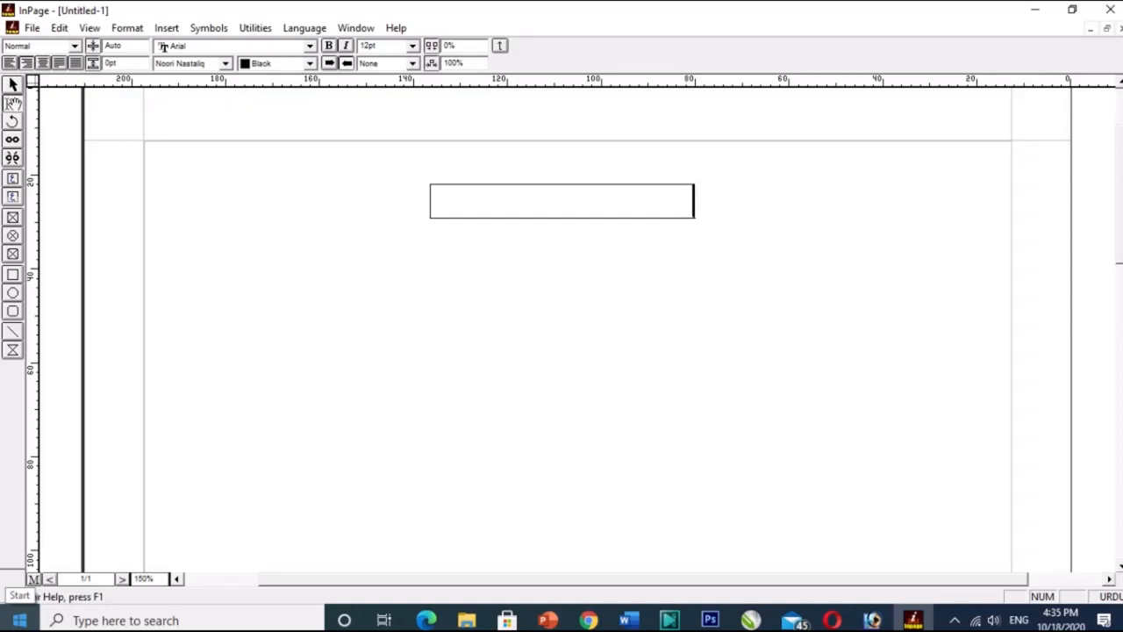
type("پاکستان")
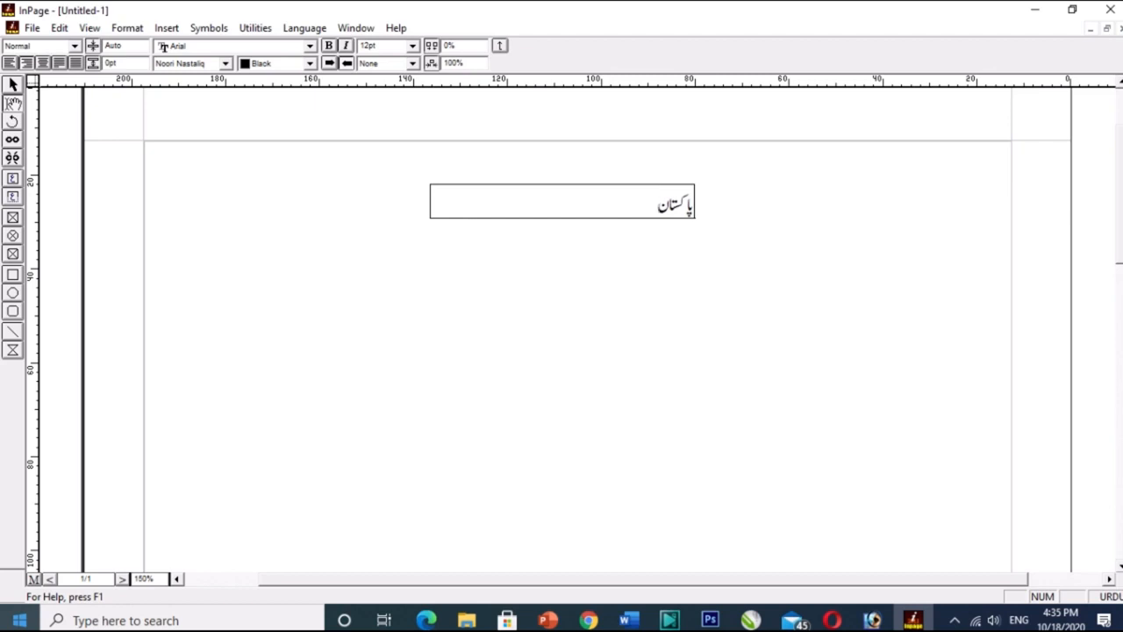
Set the word پاکستان to 48pt and center-align it in the title box.
left_click_drag(648, 201, 715, 207)
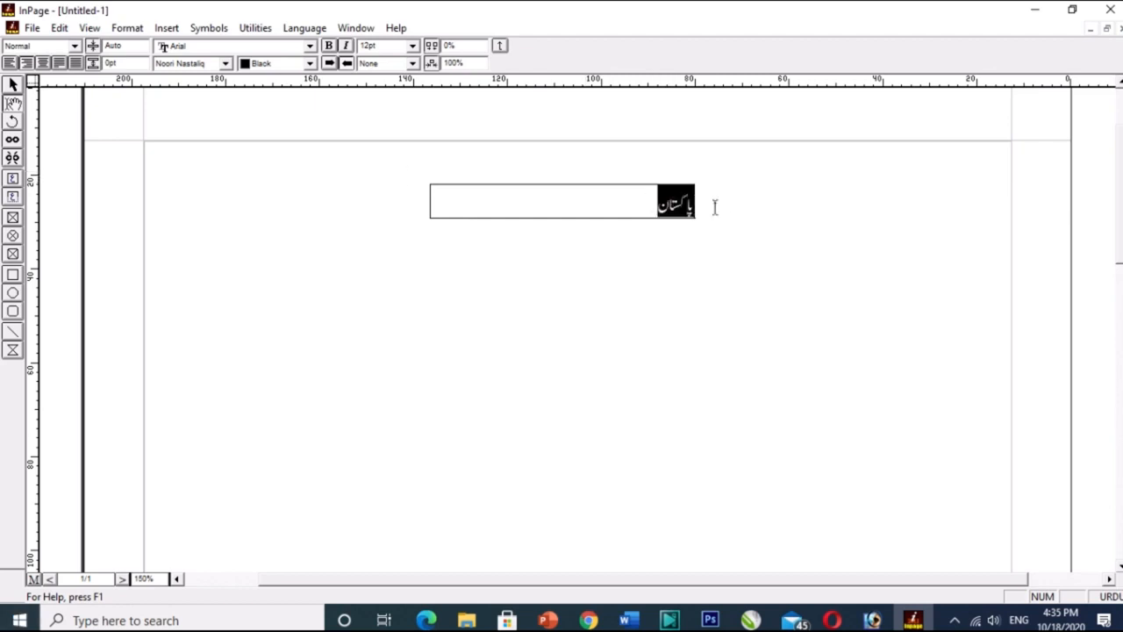
left_click(412, 46)
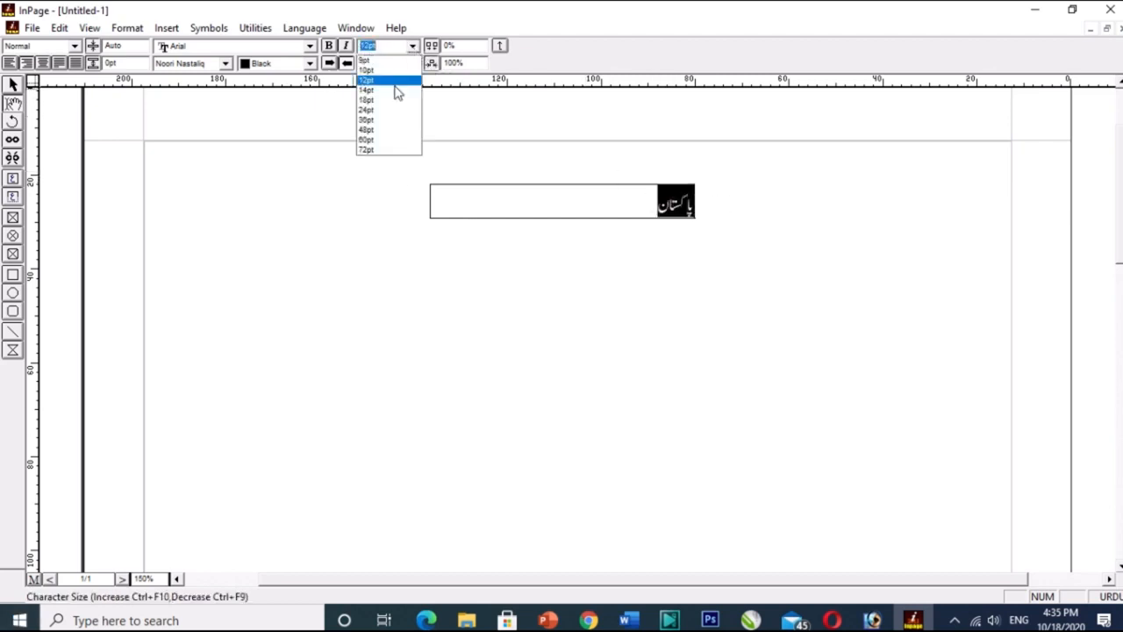
left_click(367, 130)
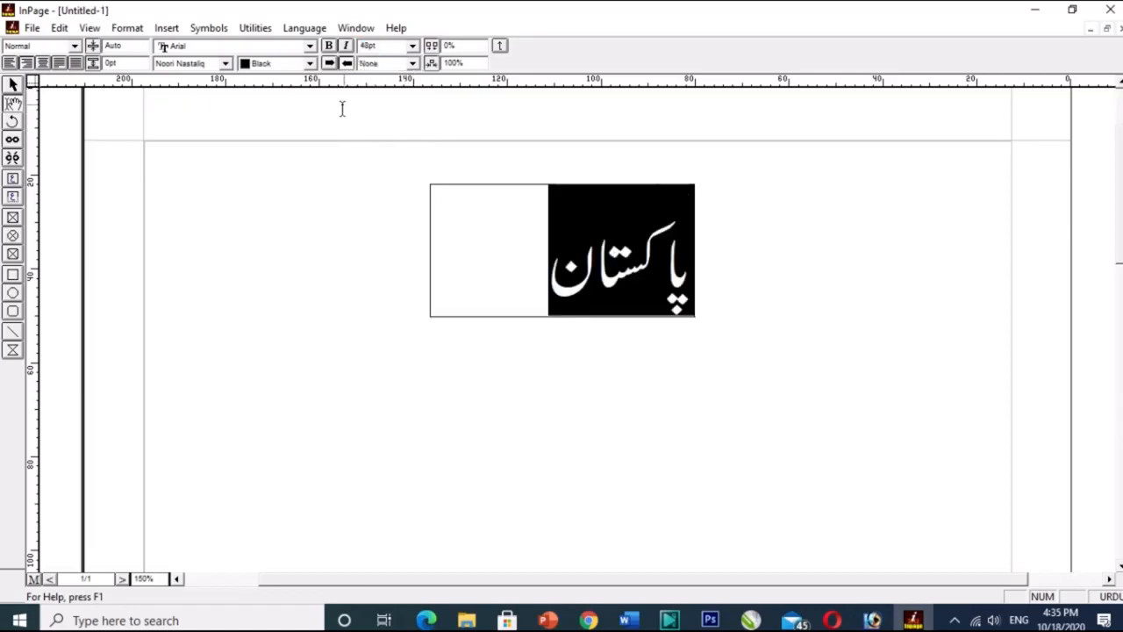
left_click(43, 64)
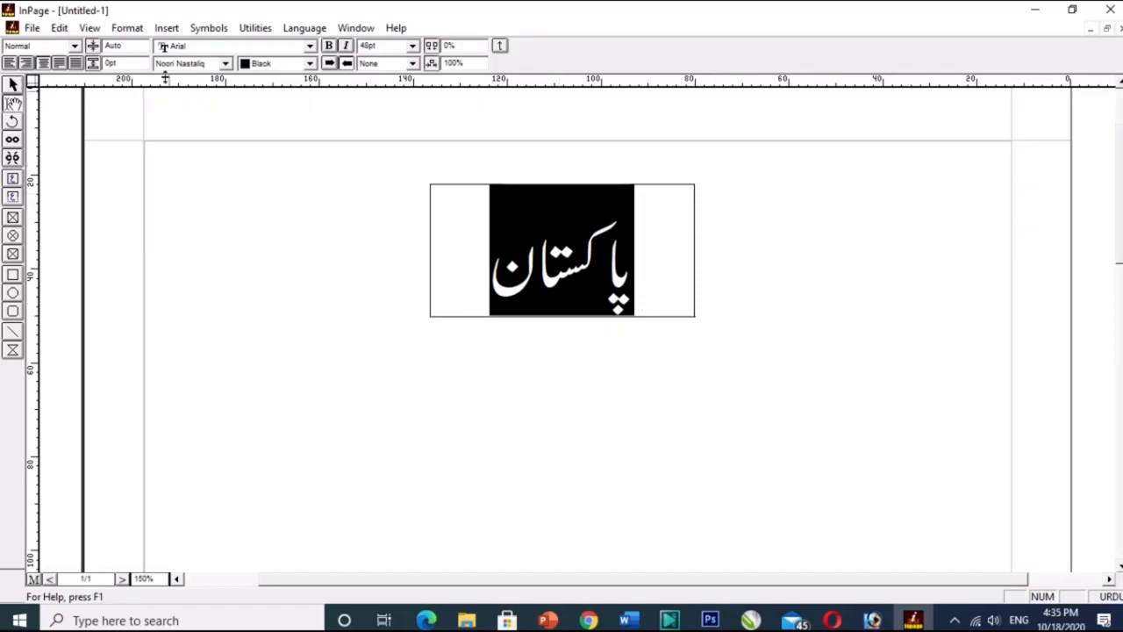
Move the پاکستان title box down and to the left on the page and rotate it counterclockwise about 30°.
left_click(12, 85)
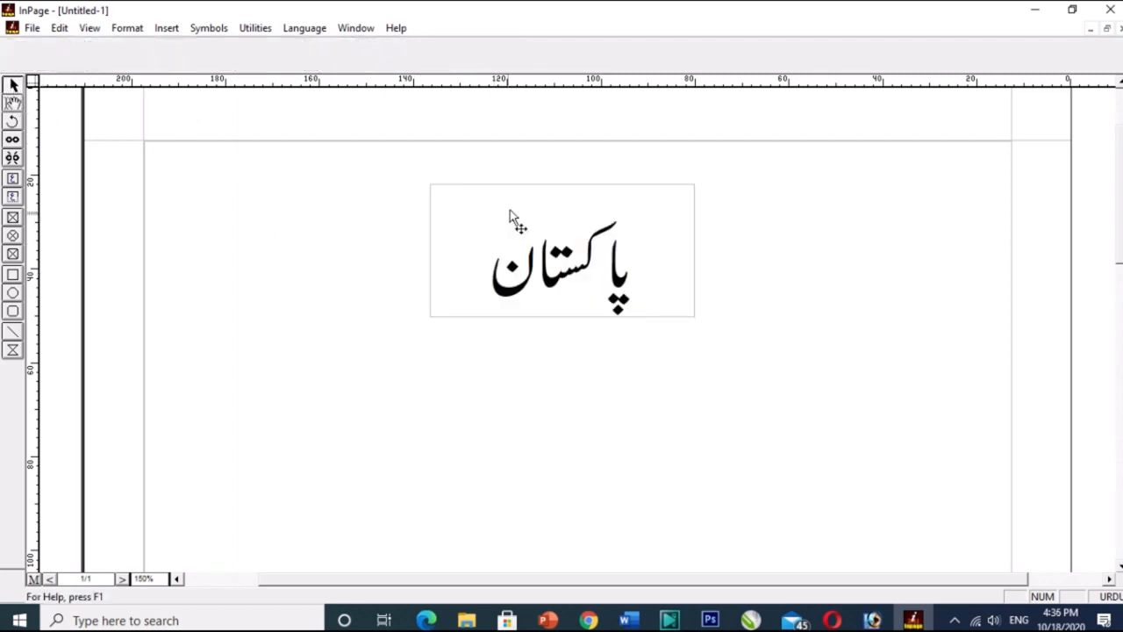
left_click(528, 193)
left_click_drag(529, 193, 441, 297)
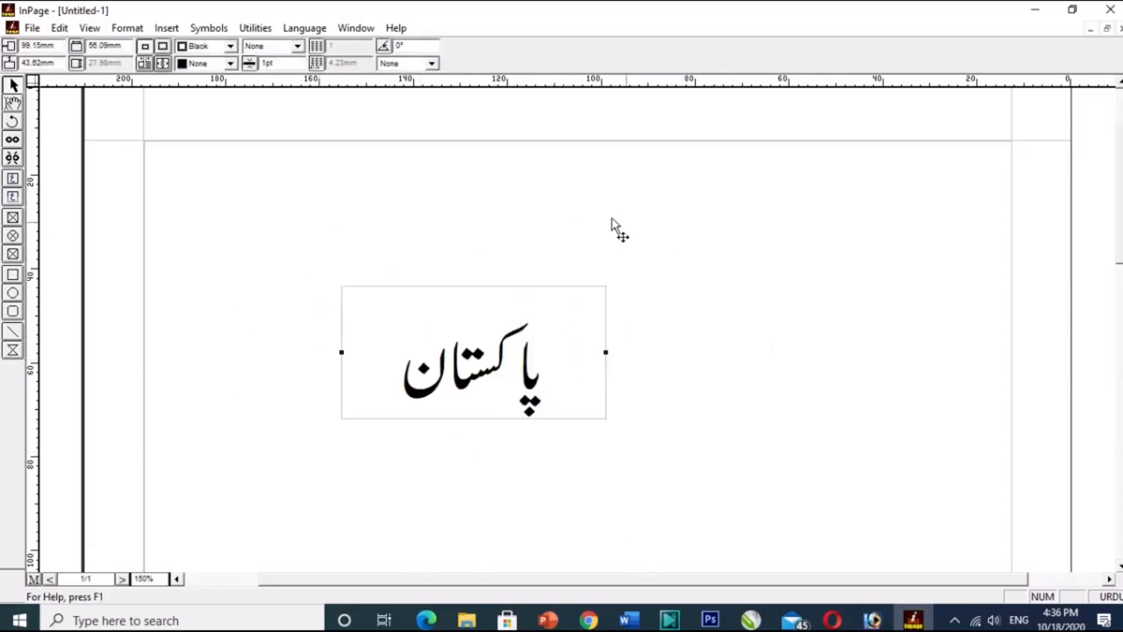
left_click(12, 123)
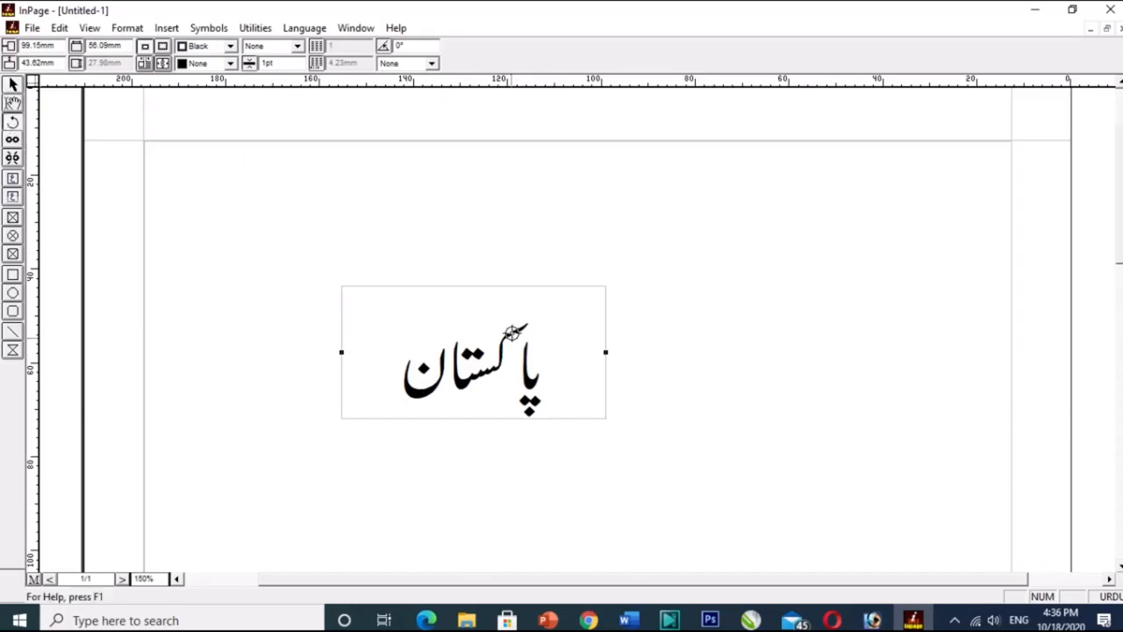
left_click_drag(487, 284, 530, 260)
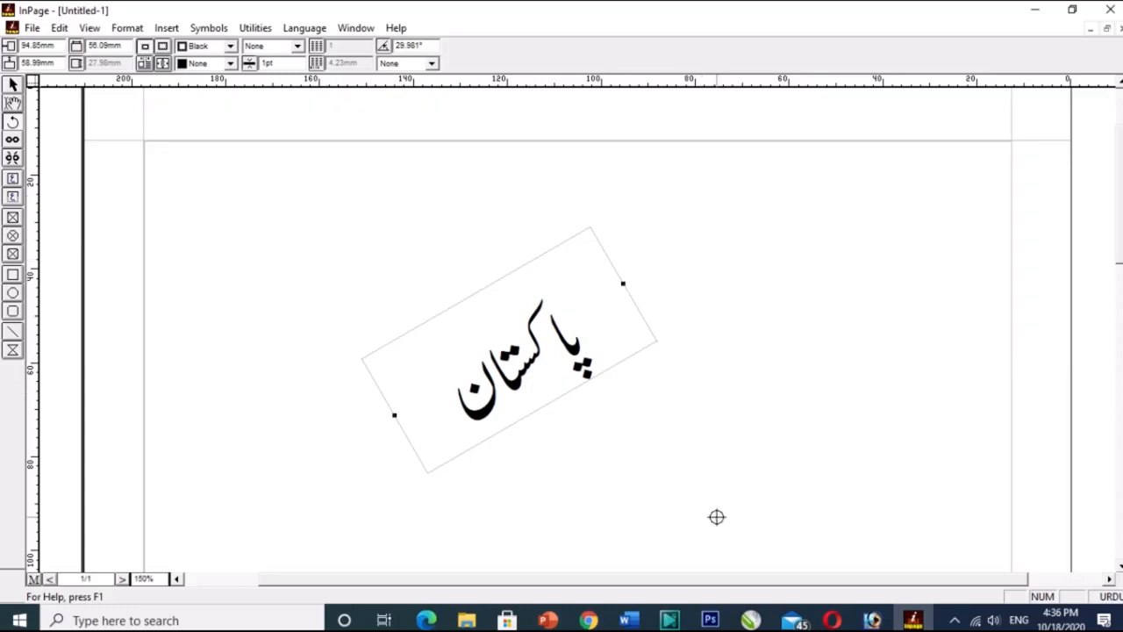
Shift the rotated پاکستان title box slightly up and to the left, and delete it from the page.
left_click(13, 85)
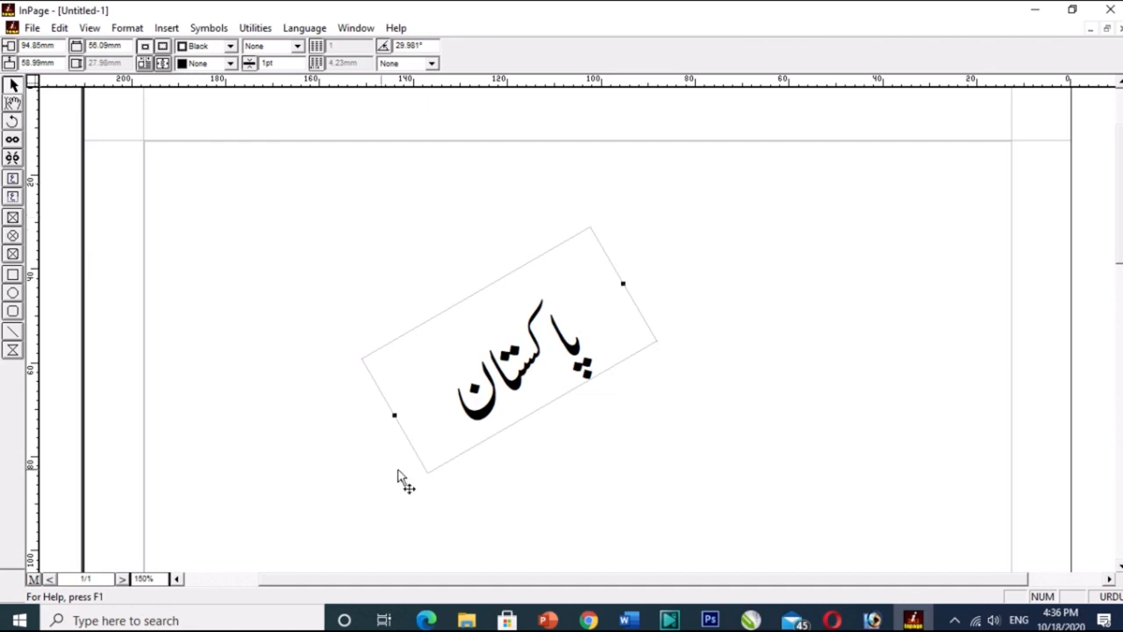
left_click_drag(507, 384, 463, 340)
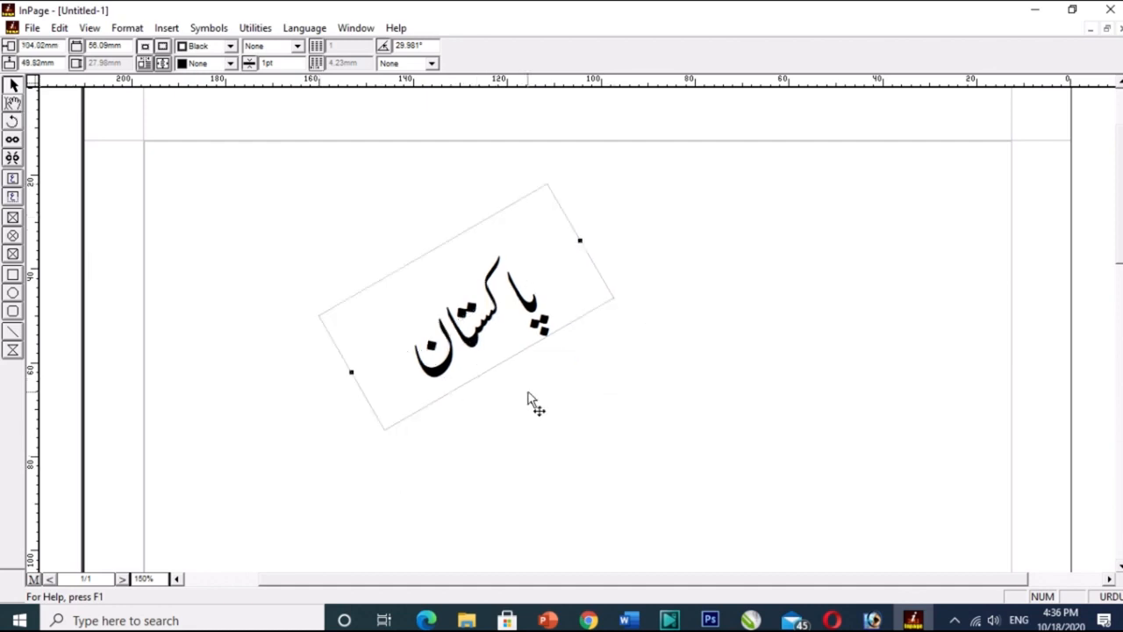
key("Delete")
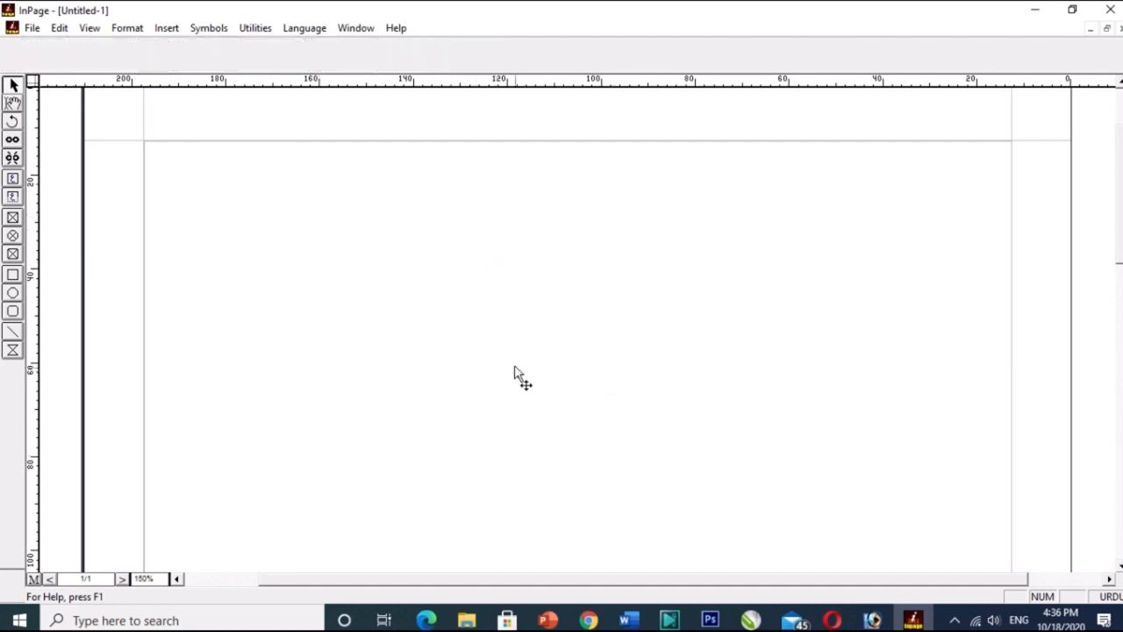
Draw a text box about 63 mm wide and 52 mm high in the page's upper right and fill it with sample Urdu text.
left_click(12, 179)
left_click_drag(629, 207, 925, 454)
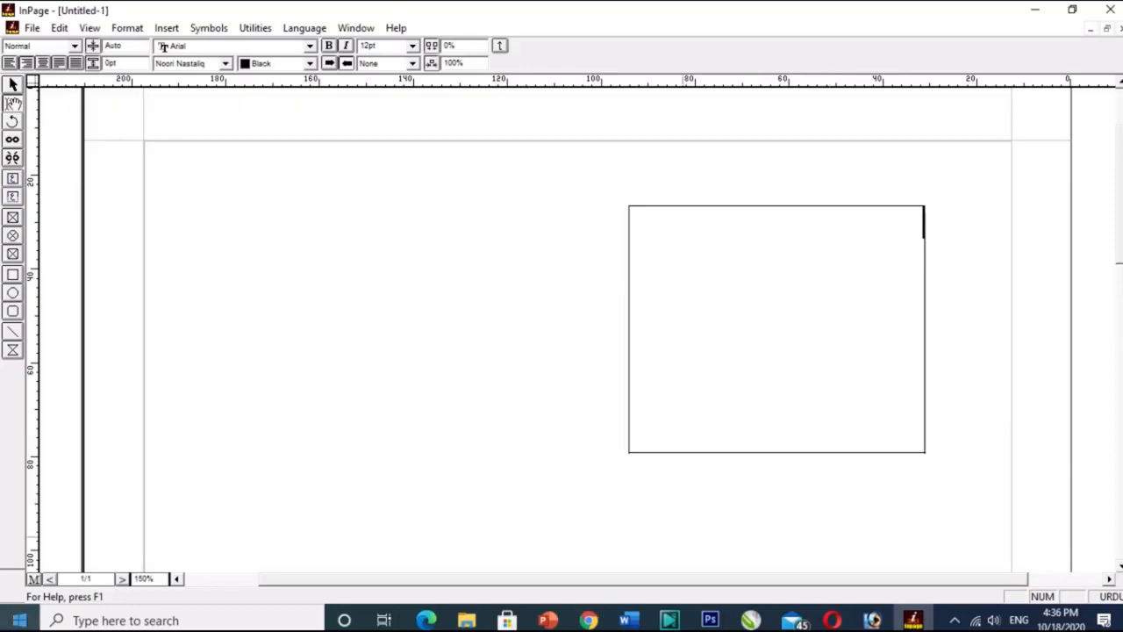
type("ہد سف جھنج سد")
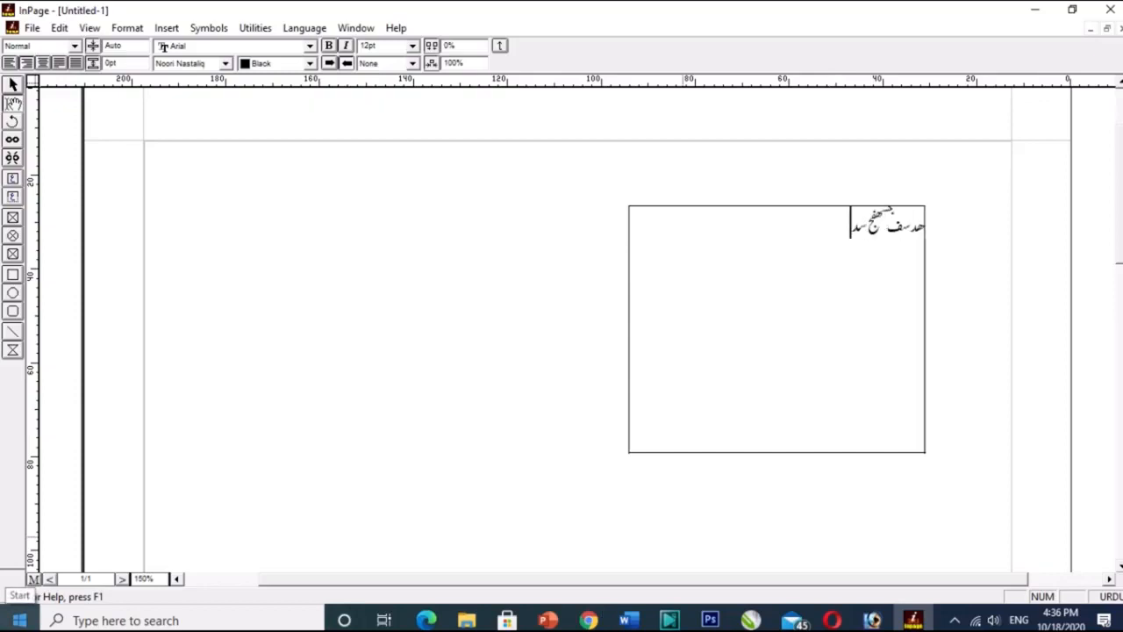
type(" سھنجف ھسجھج د جسفھ جفھ فجھ سفجکسھ فجکس سھ")
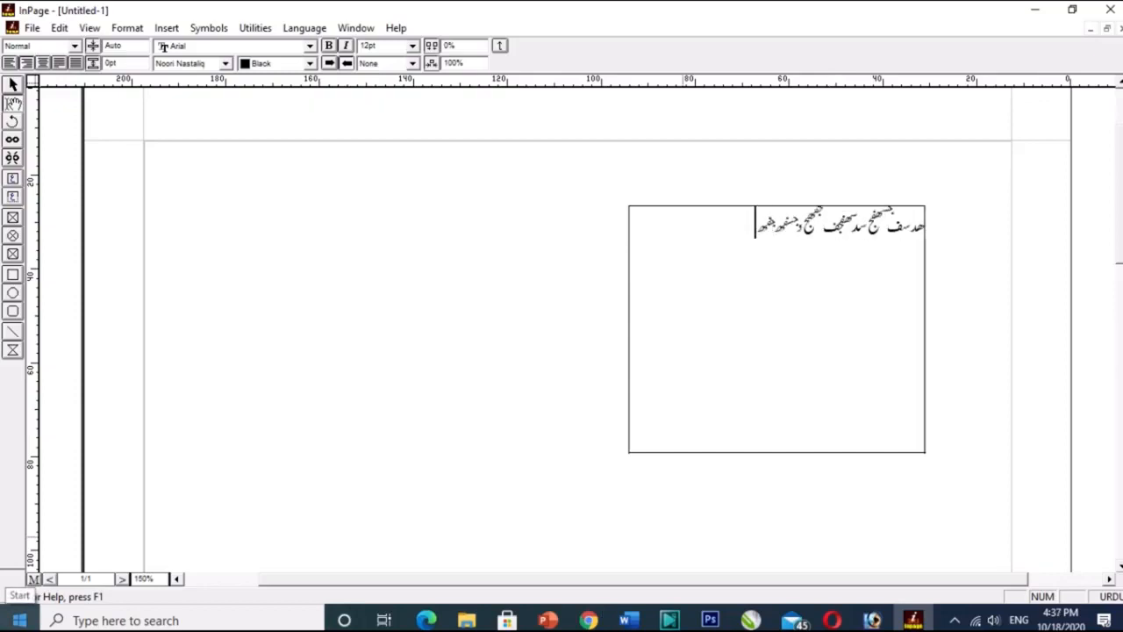
type("د ف جد فھ شھ")
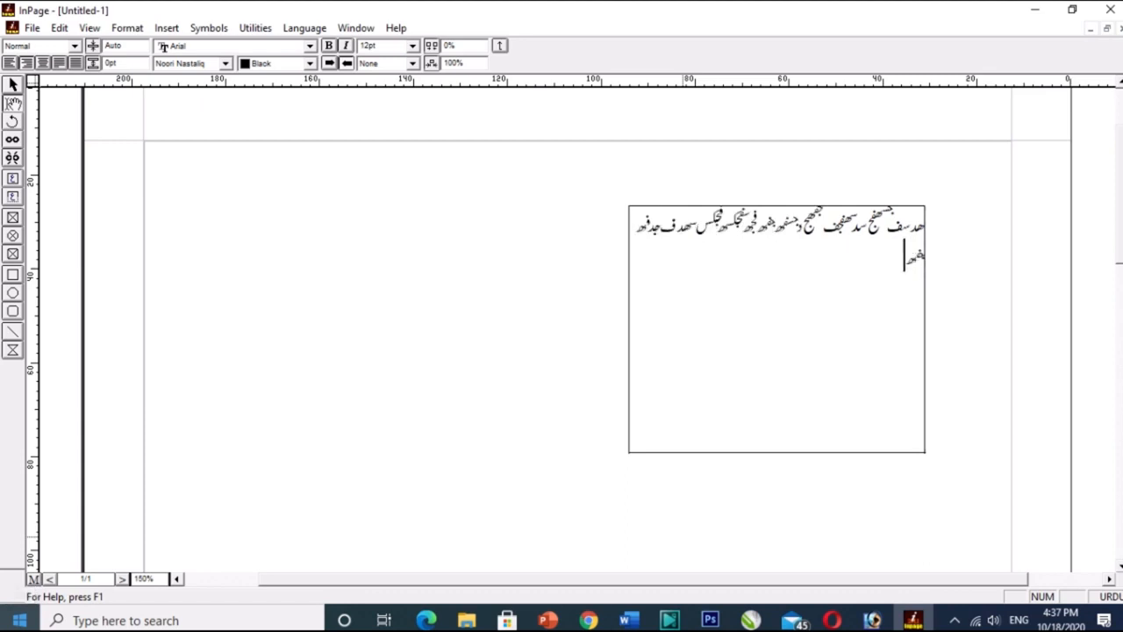
Copy all the sample text in the text box and paste it repeatedly until it overflows the box.
key("ctrl+a")
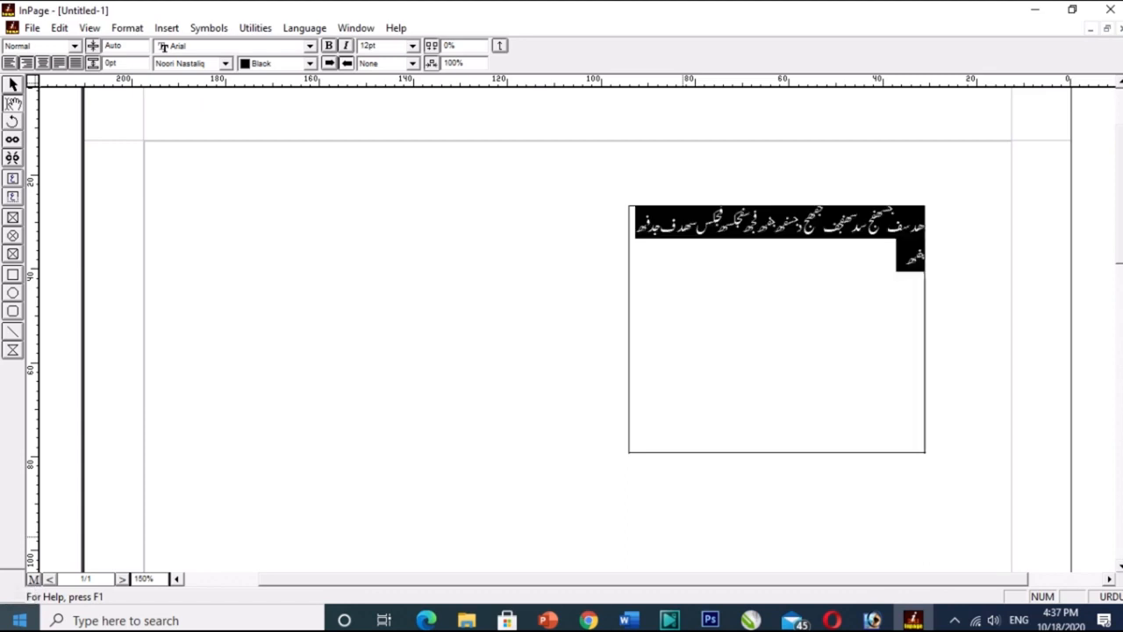
key("ctrl+v")
key("ctrl+v")
key("ctrl+v")
key("ctrl+v")
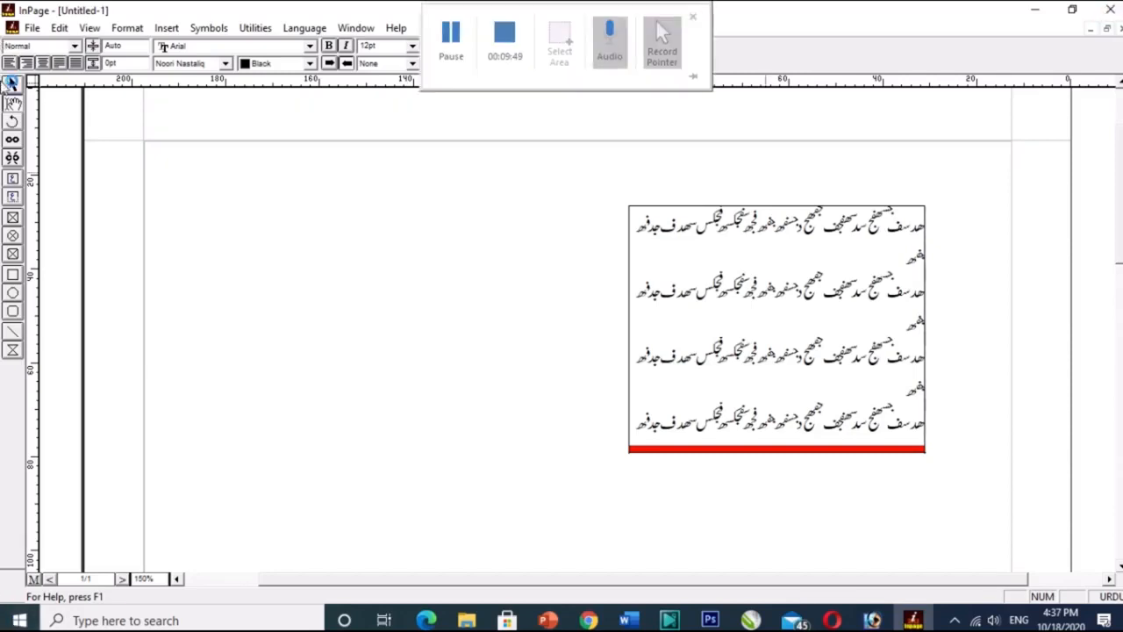
Move the text box up near the page's upper margin and enlarge it to about 95 mm wide and 80 mm high.
left_click(13, 83)
left_click_drag(848, 330, 841, 271)
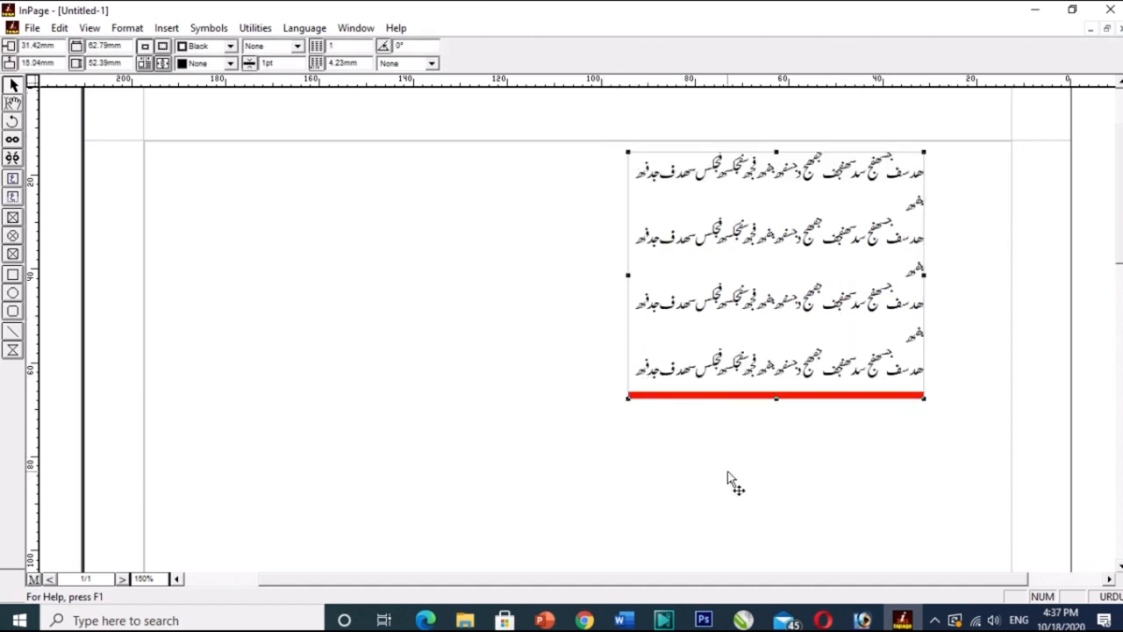
left_click_drag(628, 397, 475, 528)
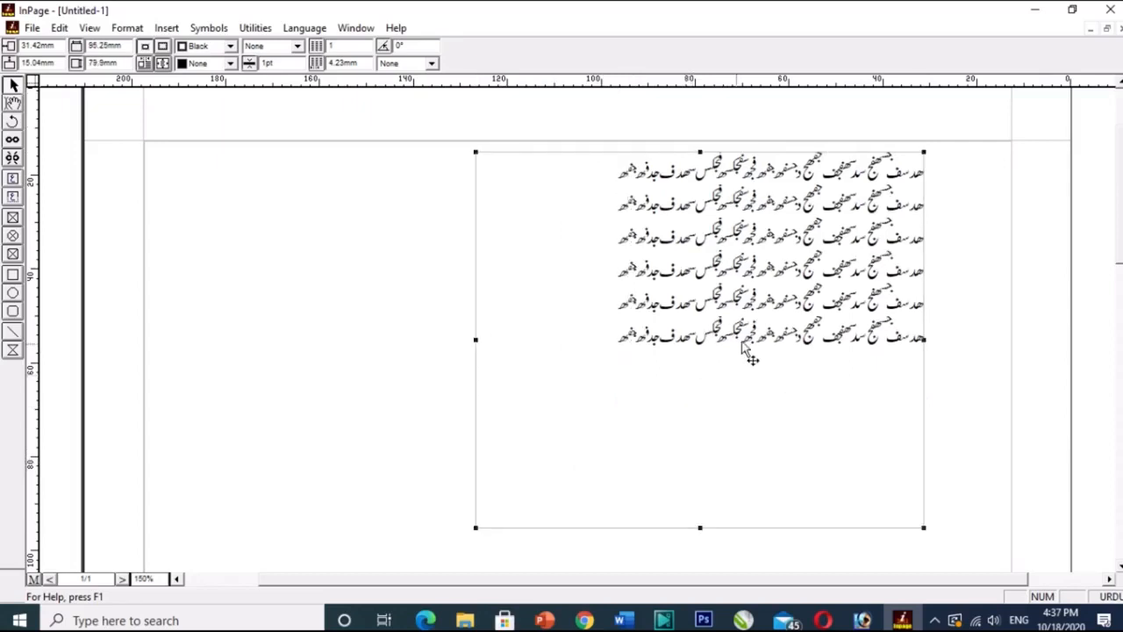
Paste more copies of the sample text after the last line until the enlarged box overflows, and undo the last paste.
left_click(13, 103)
left_click(618, 336)
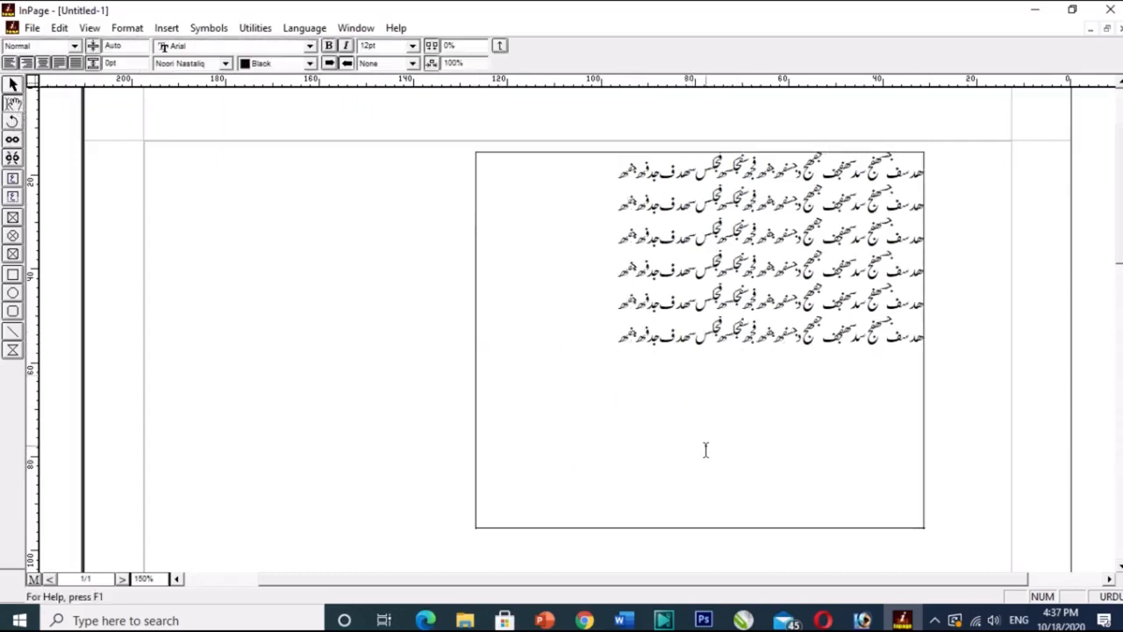
key("ctrl+v")
key("ctrl+v")
key("ctrl+v")
key("ctrl+v")
key("ctrl+v")
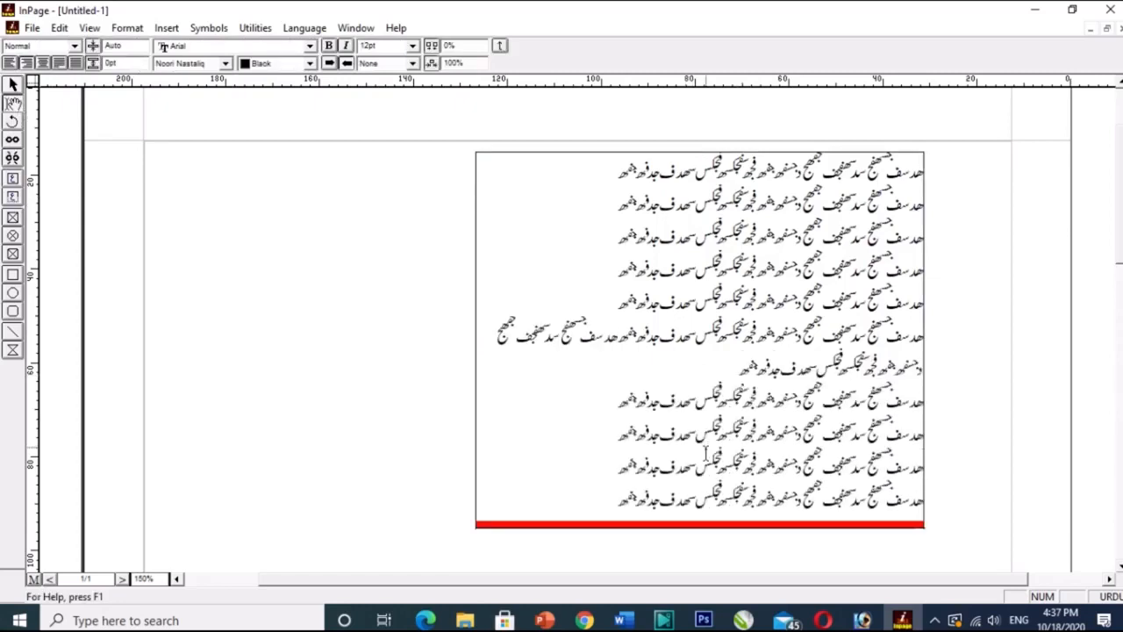
key("ctrl+z")
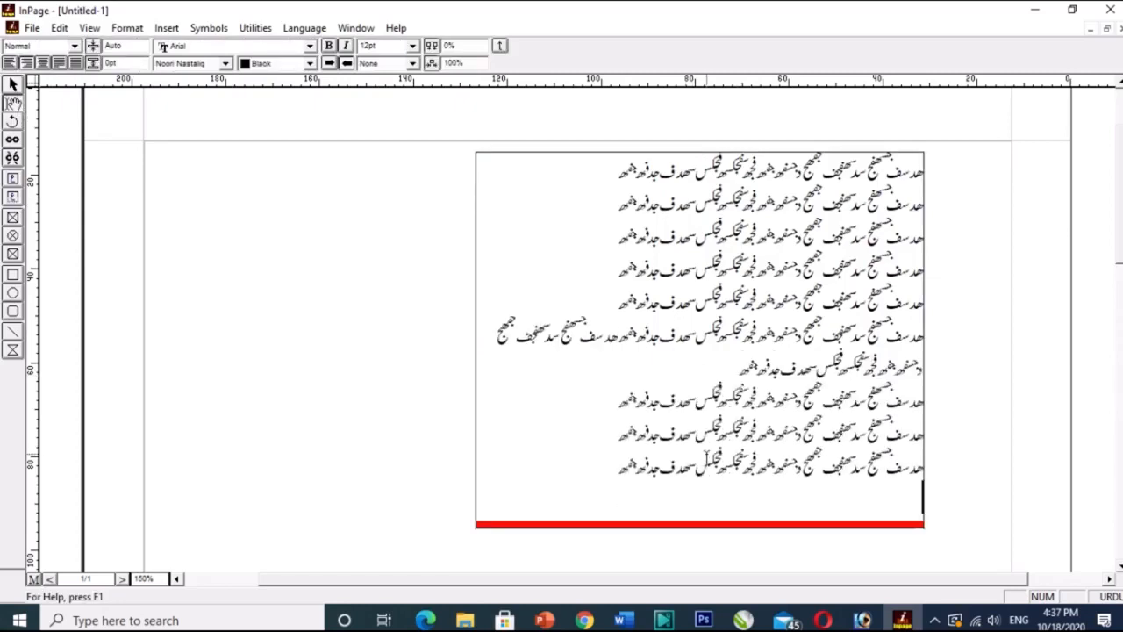
Shrink the text box to about 56 mm wide and 51 mm high and move it into the page's upper-right corner.
left_click(13, 85)
left_click(664, 282)
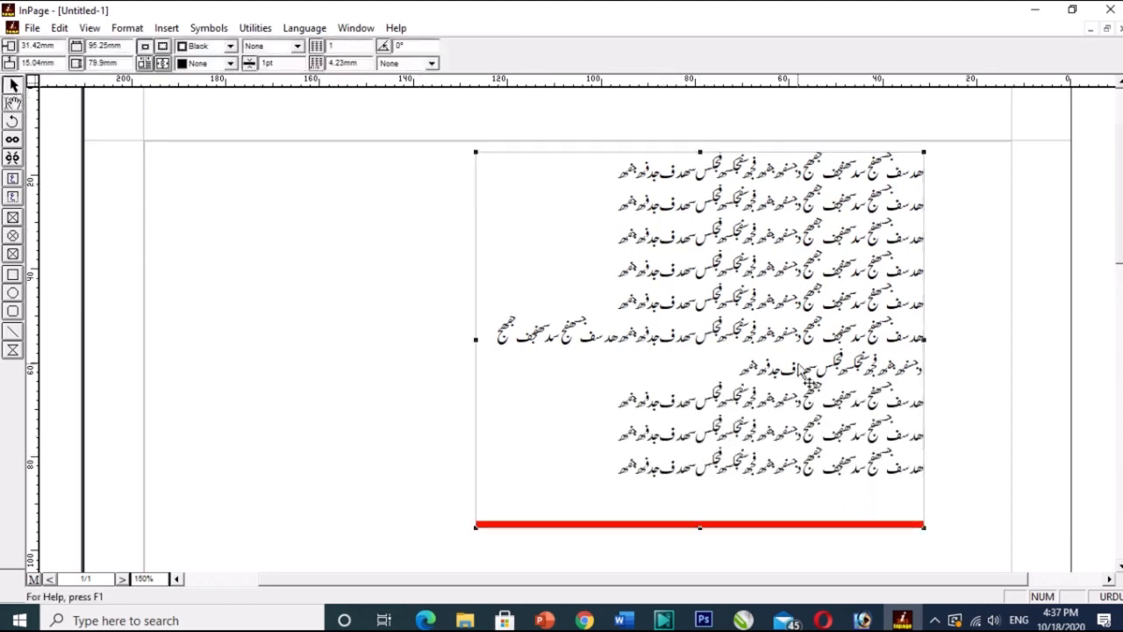
left_click_drag(477, 154, 662, 291)
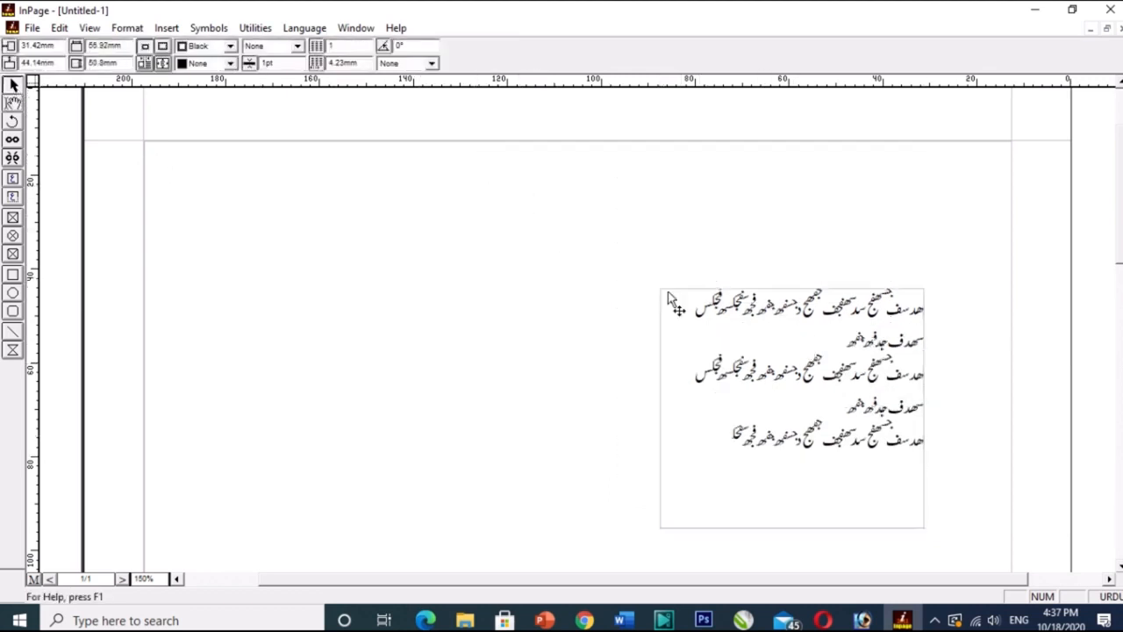
left_click_drag(780, 399, 831, 296)
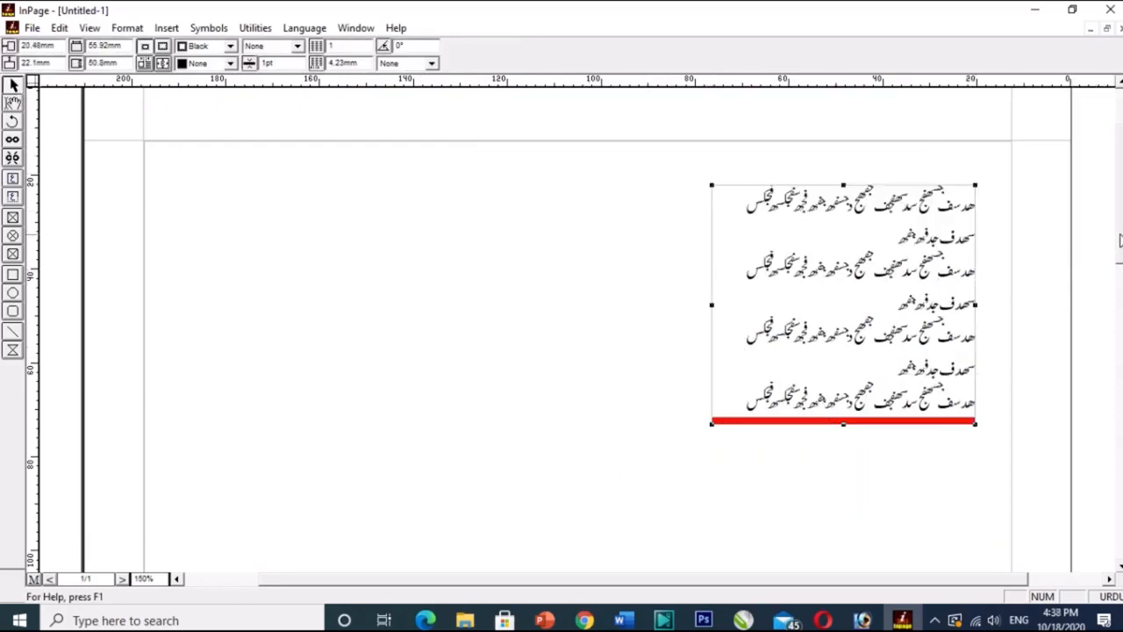
left_click_drag(1117, 292, 1119, 356)
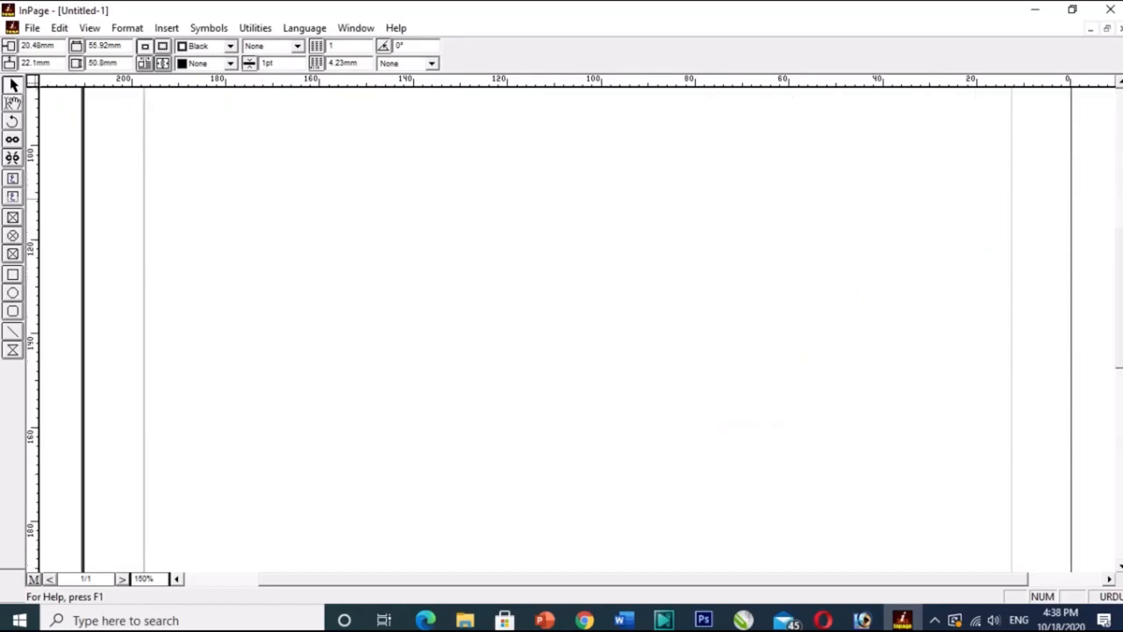
left_click_drag(1120, 274, 1119, 271)
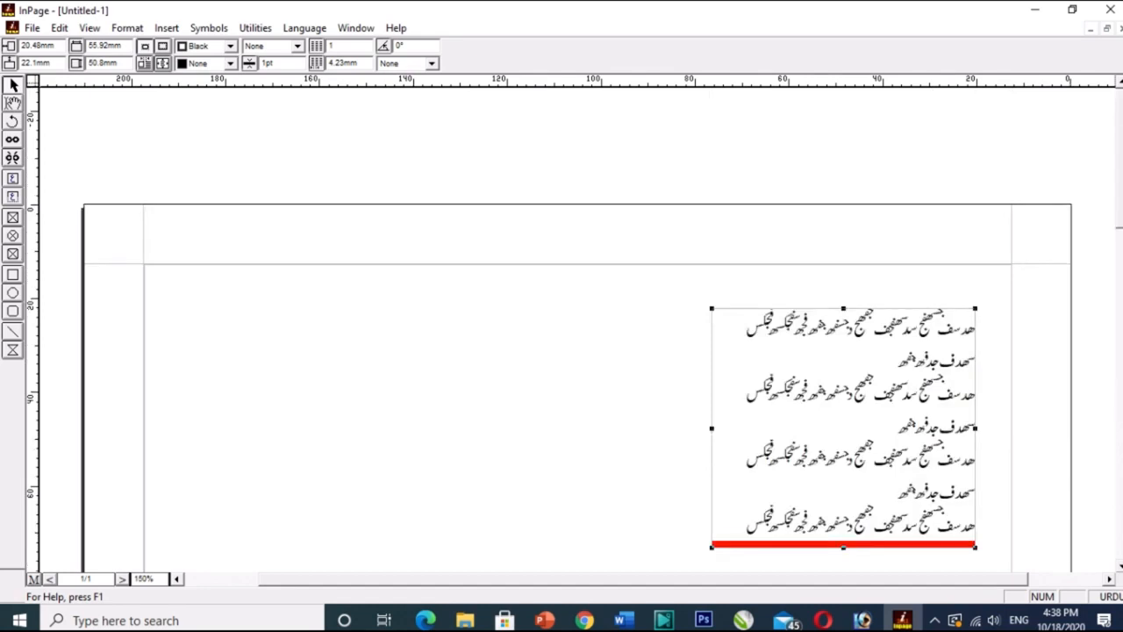
left_click_drag(1120, 211, 1114, 254)
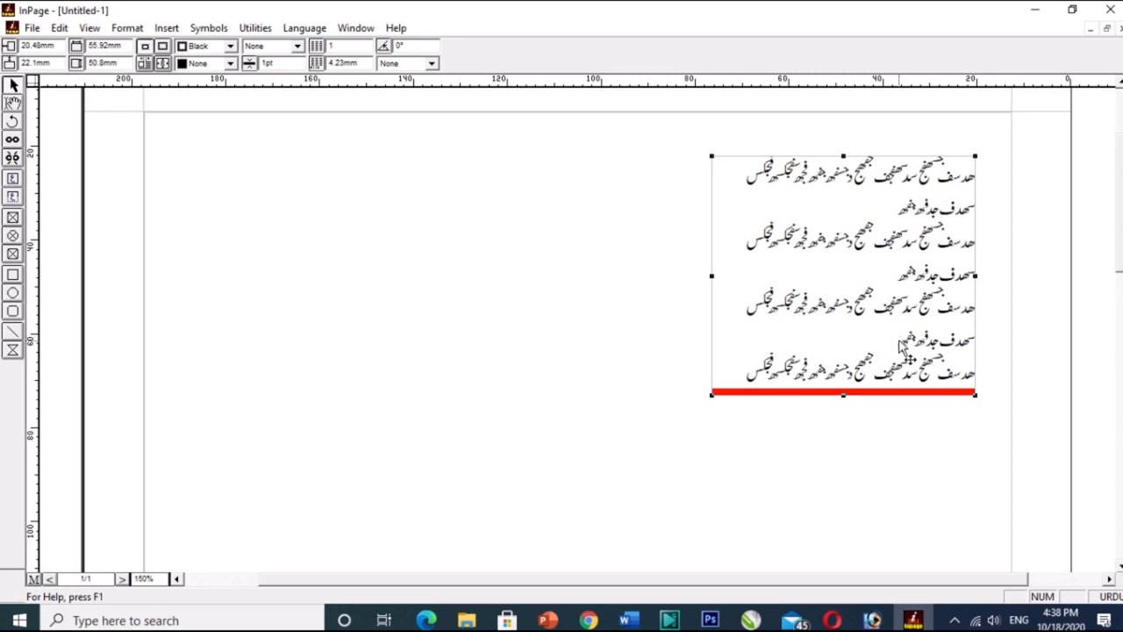
left_click_drag(858, 261, 863, 249)
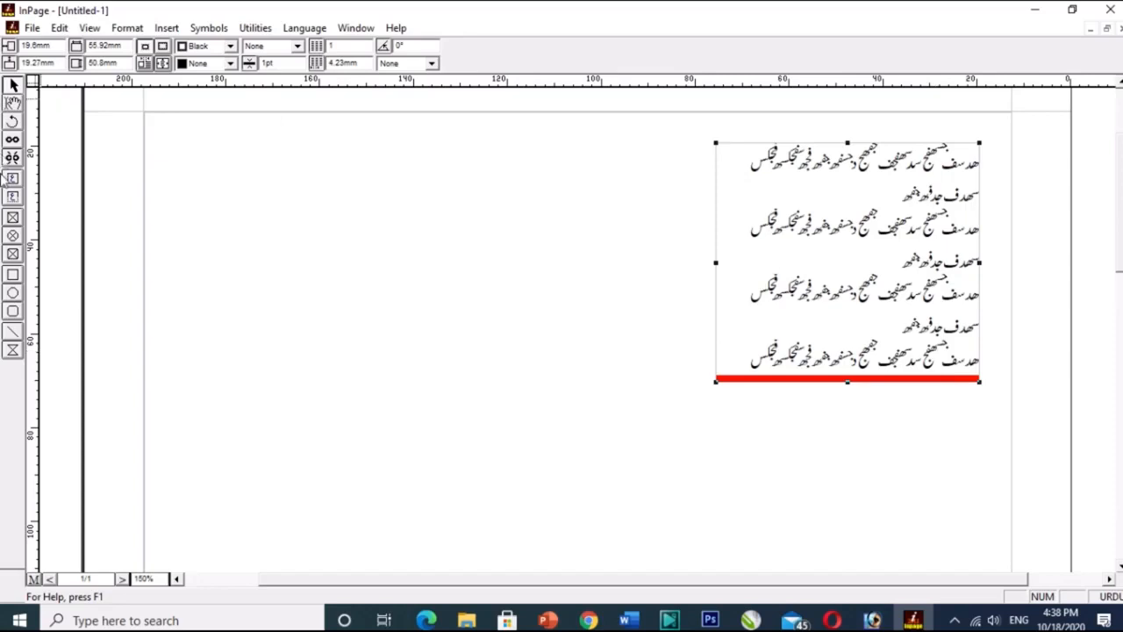
Draw a second, empty text box on the left side of the page, lower than the first one.
left_click(13, 194)
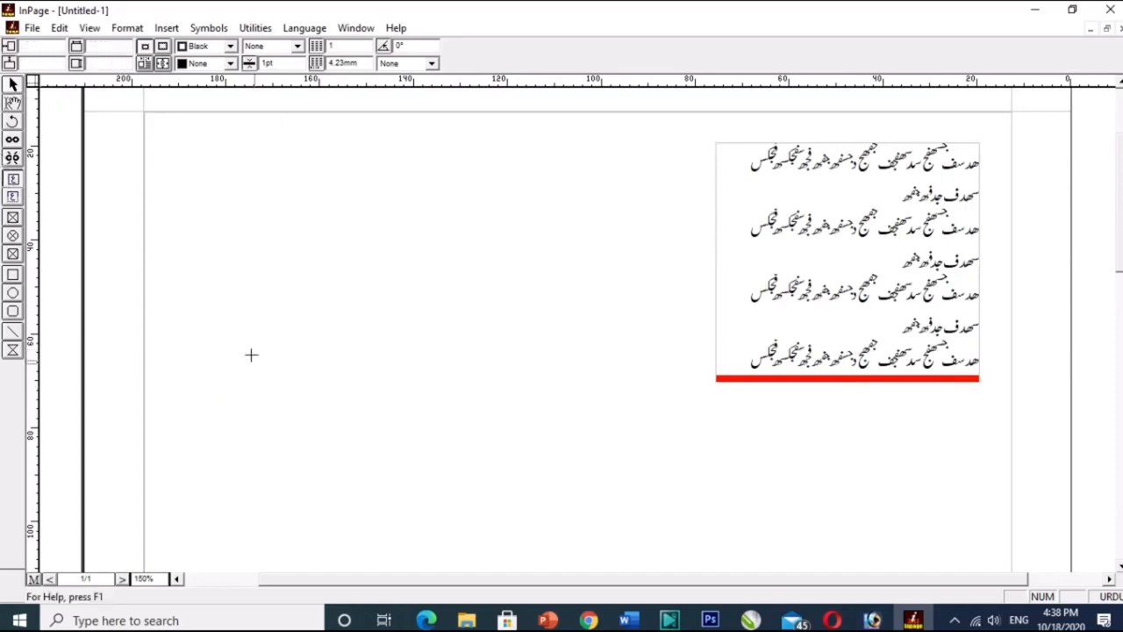
mouse_move(207, 310)
left_mouse_down()
mouse_move(361, 509)
mouse_move(460, 546)
left_mouse_up()
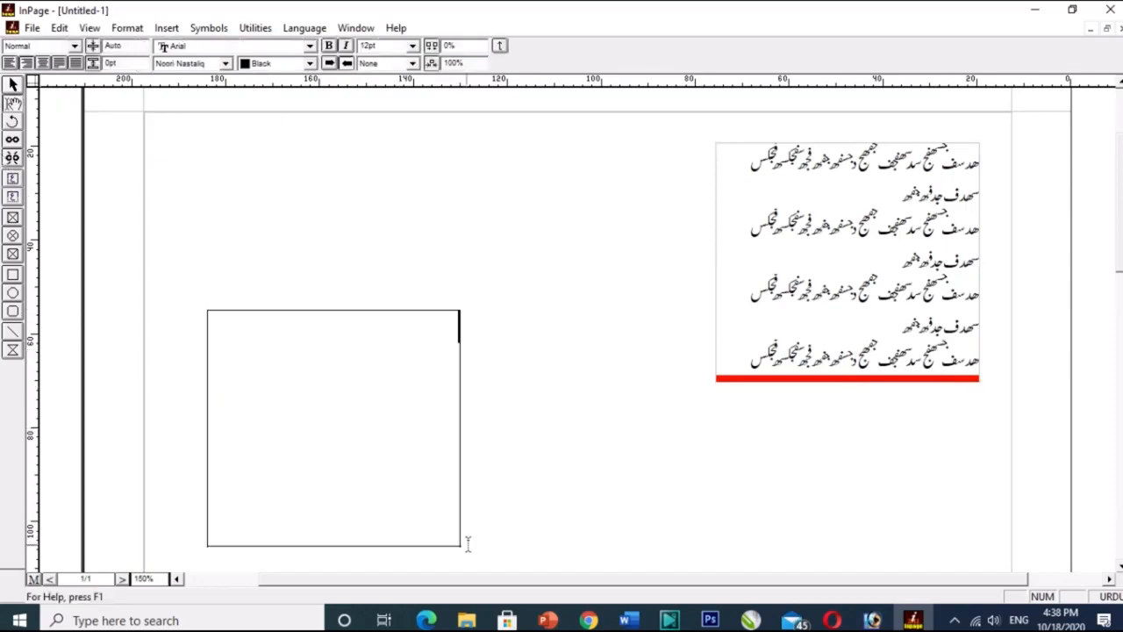
Delete the word فجکس at the end of the last visible line in the first text box.
left_click(790, 466)
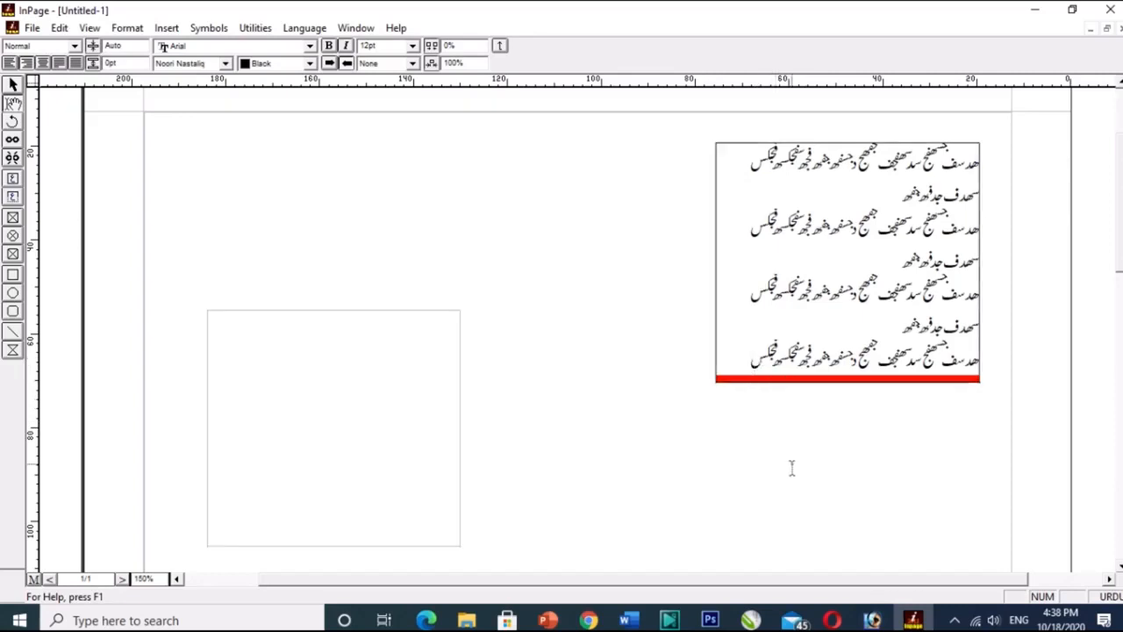
key("BackSpace")
key("BackSpace")
key("BackSpace")
key("BackSpace")
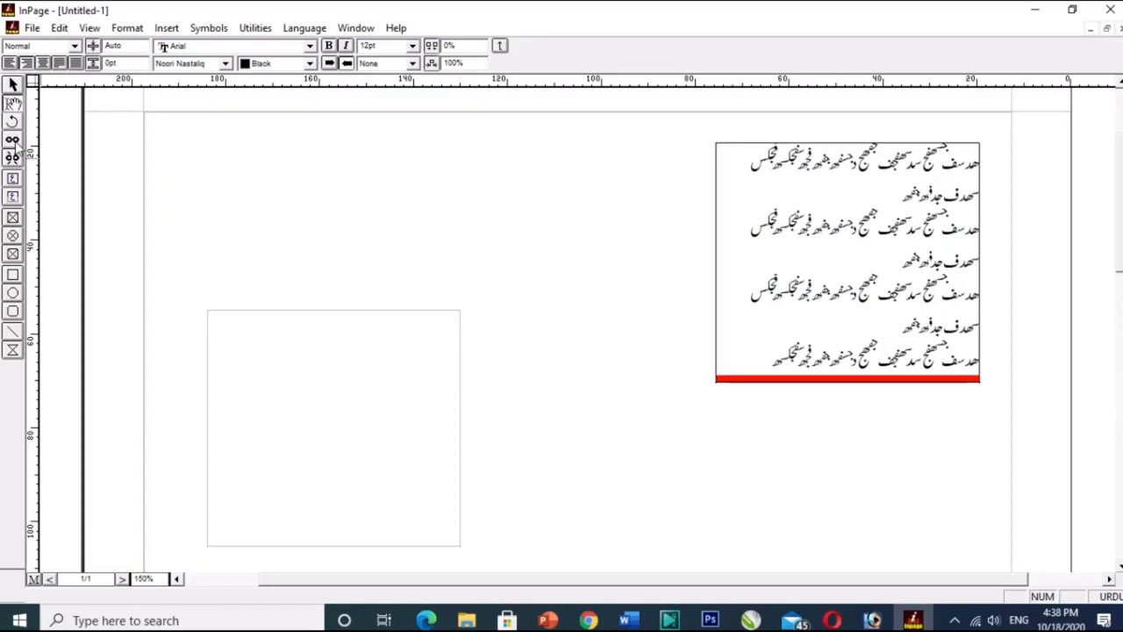
Link the overflowing text box to the empty one so its extra text flows there.
left_click(13, 85)
left_click(889, 262)
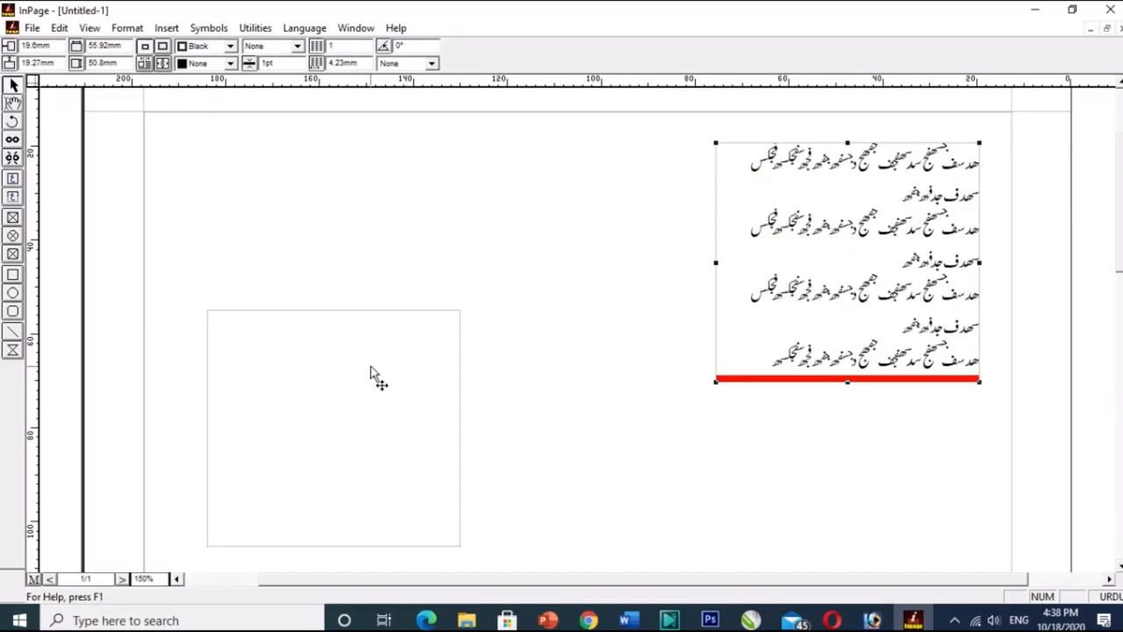
left_click(12, 142)
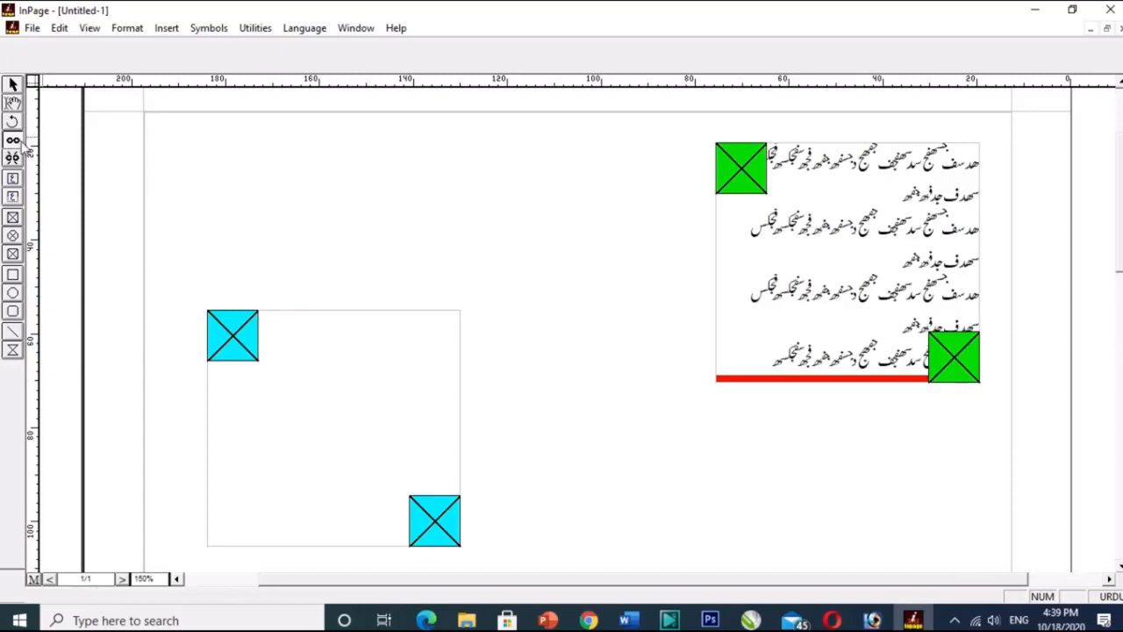
left_click(377, 384)
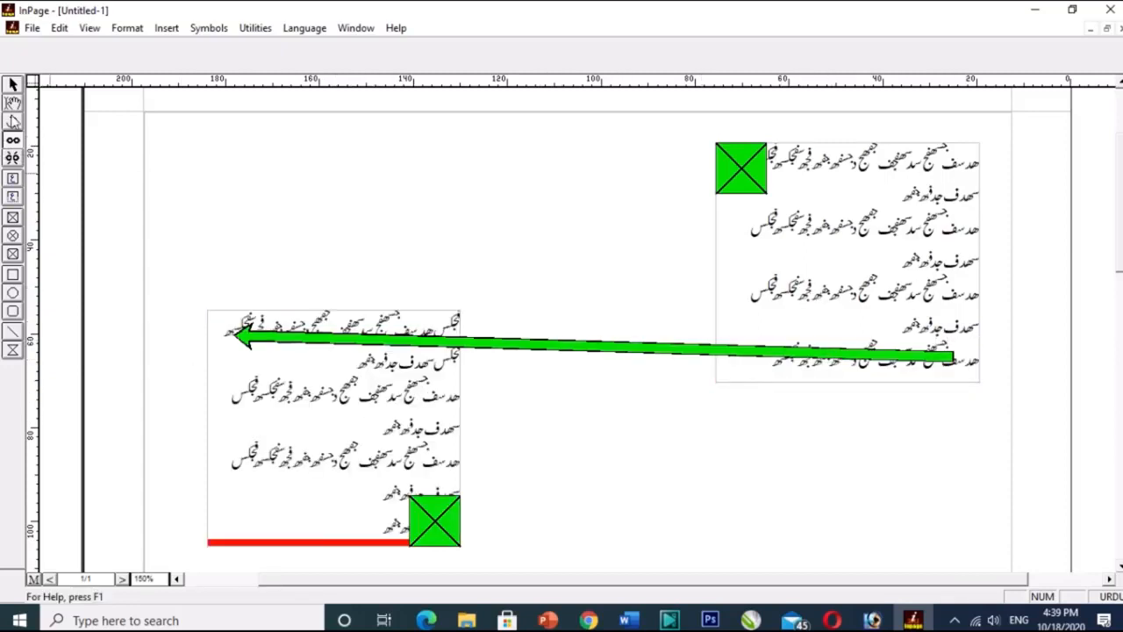
Add ھدسف at the end of the first box's last line and paste the copied sample text twice into the linked text.
left_click(14, 104)
left_click(771, 359)
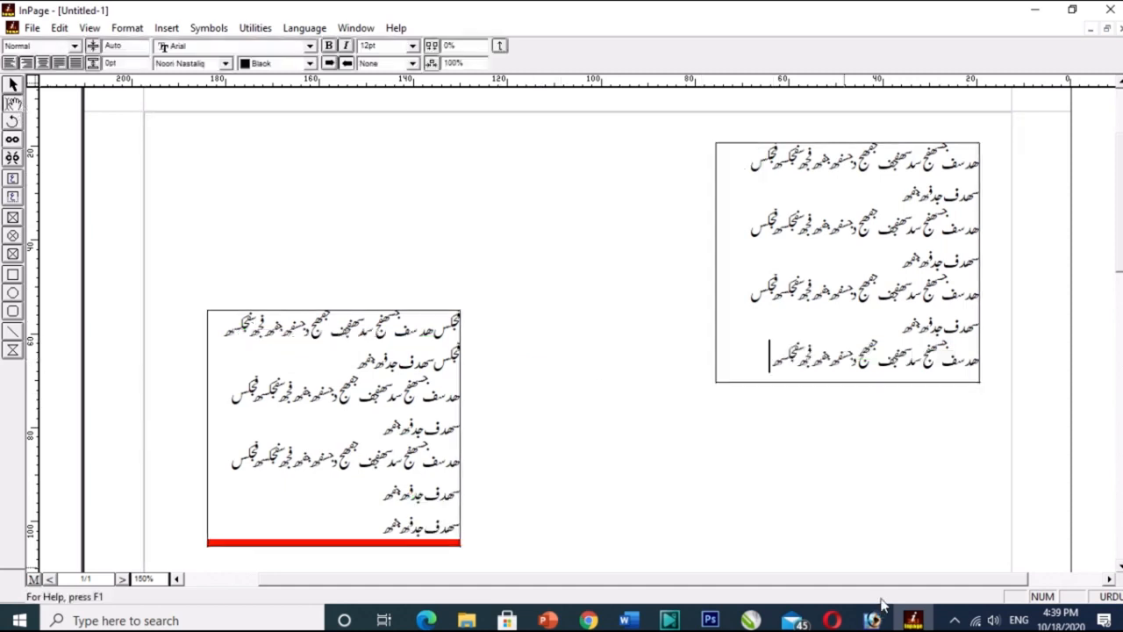
type("ھدسف")
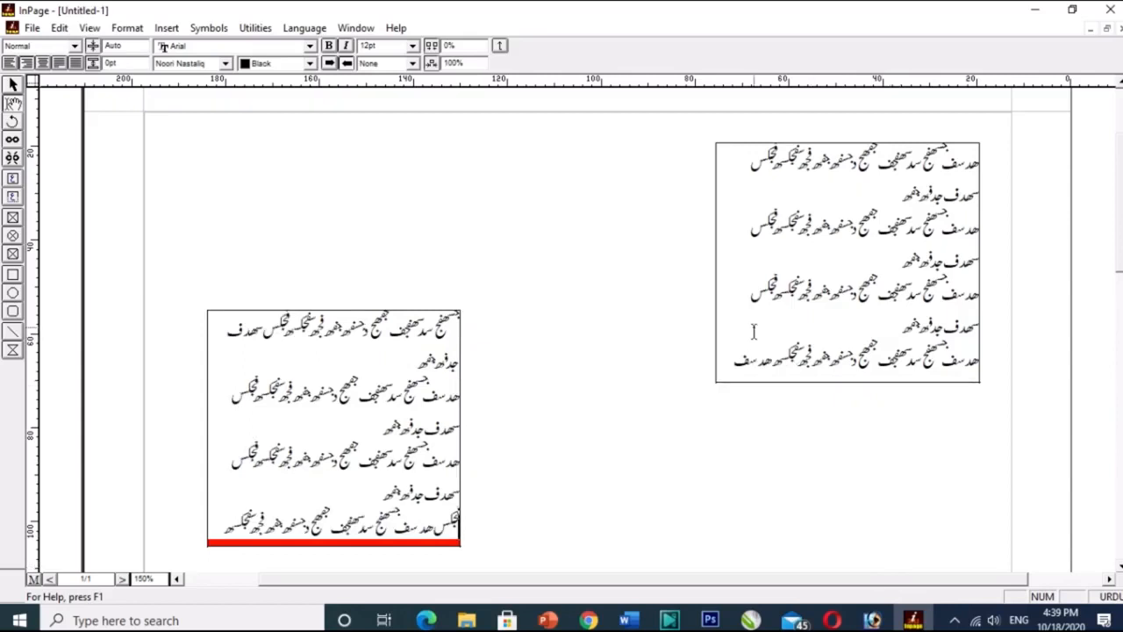
key("ctrl+v")
key("ctrl+v")
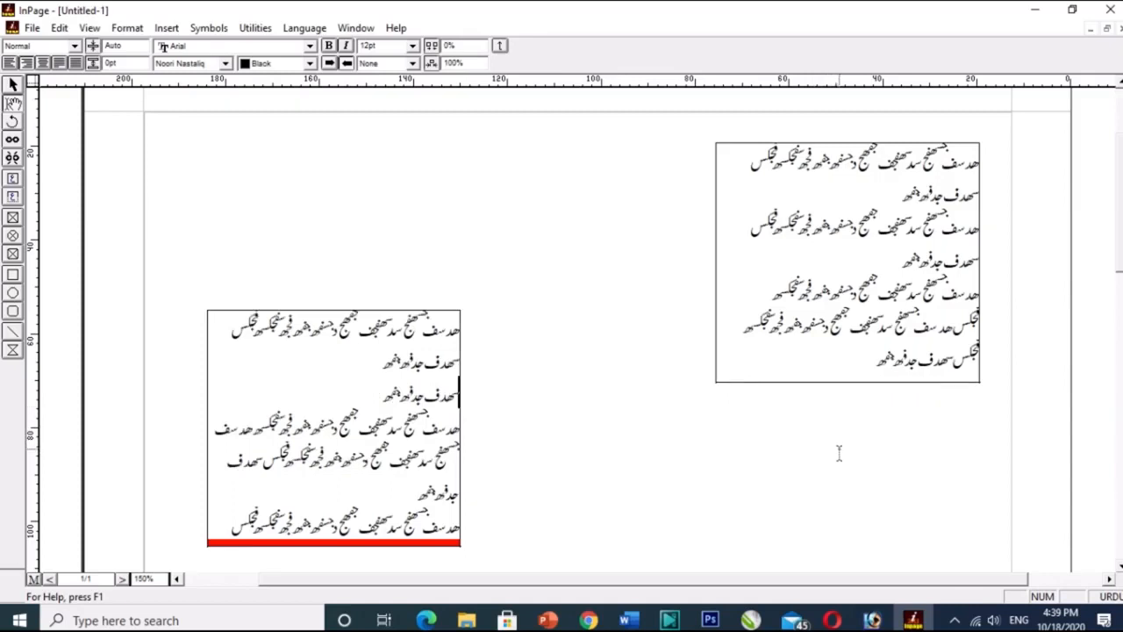
Unlink the second text box from the first one.
left_click(13, 159)
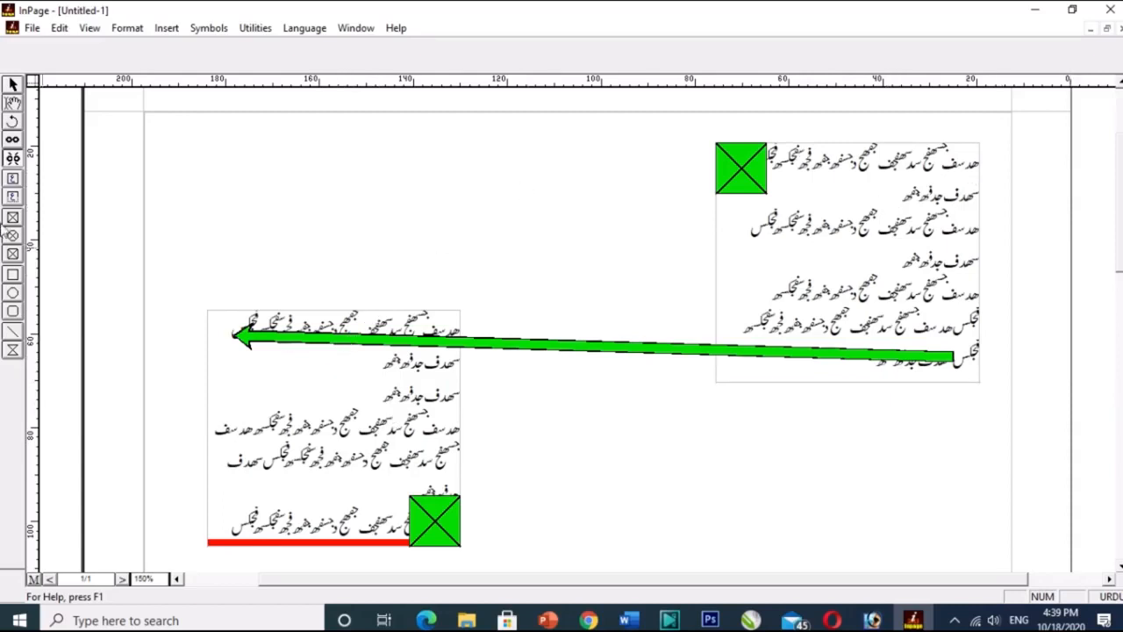
left_click(12, 159)
left_click(376, 384)
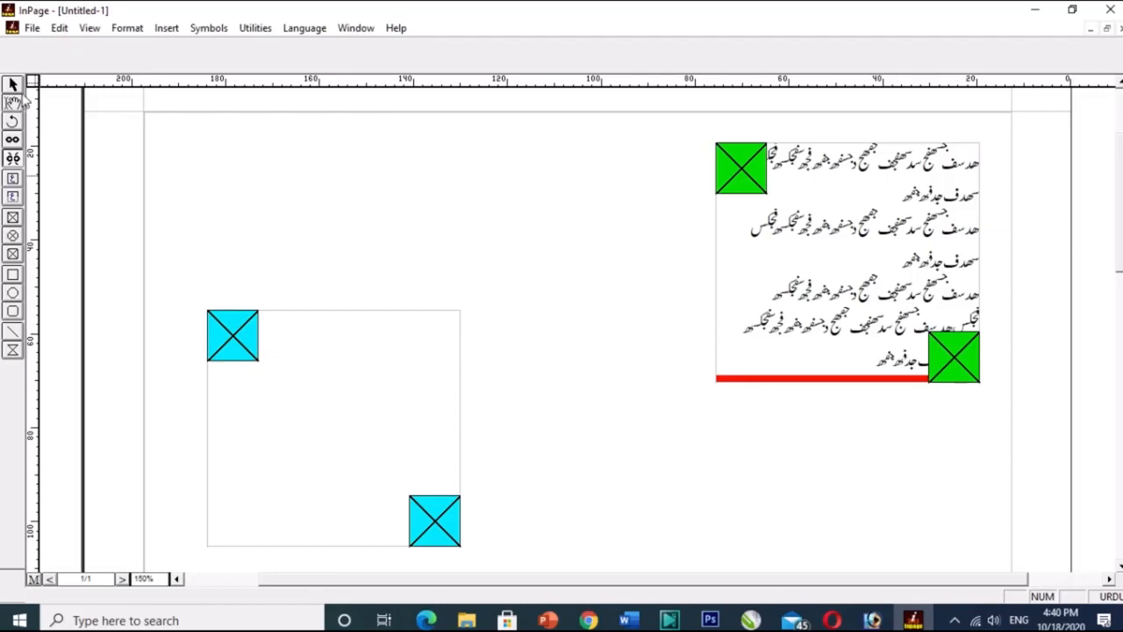
Move the empty text box beside the first one and enlarge it to about 65 mm wide and 60 mm high.
left_click(13, 85)
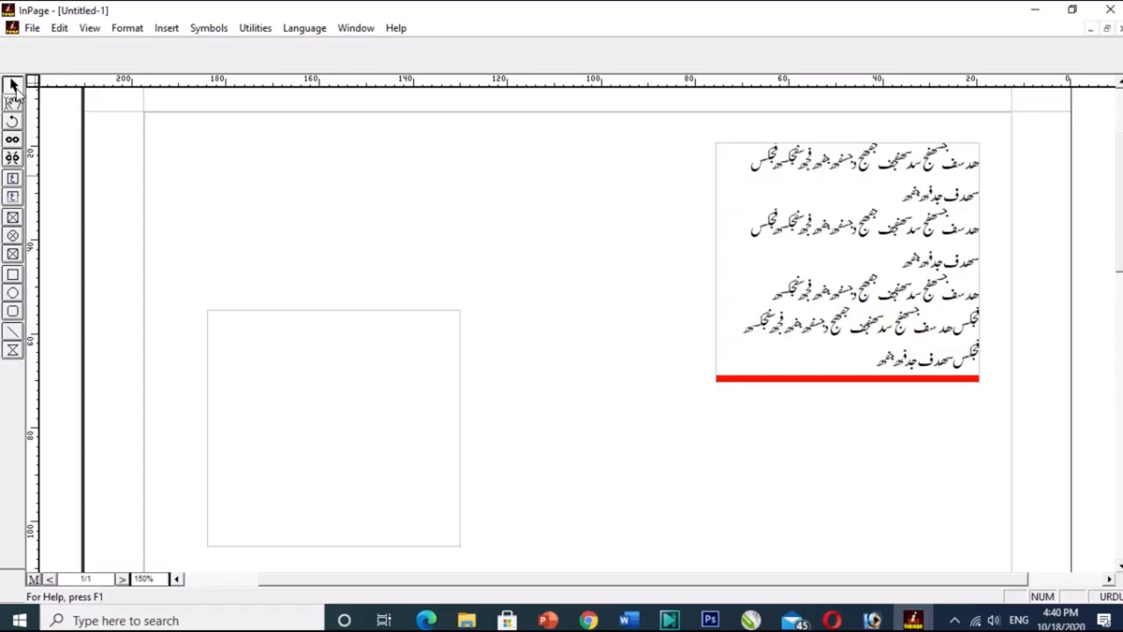
left_click_drag(302, 334, 529, 178)
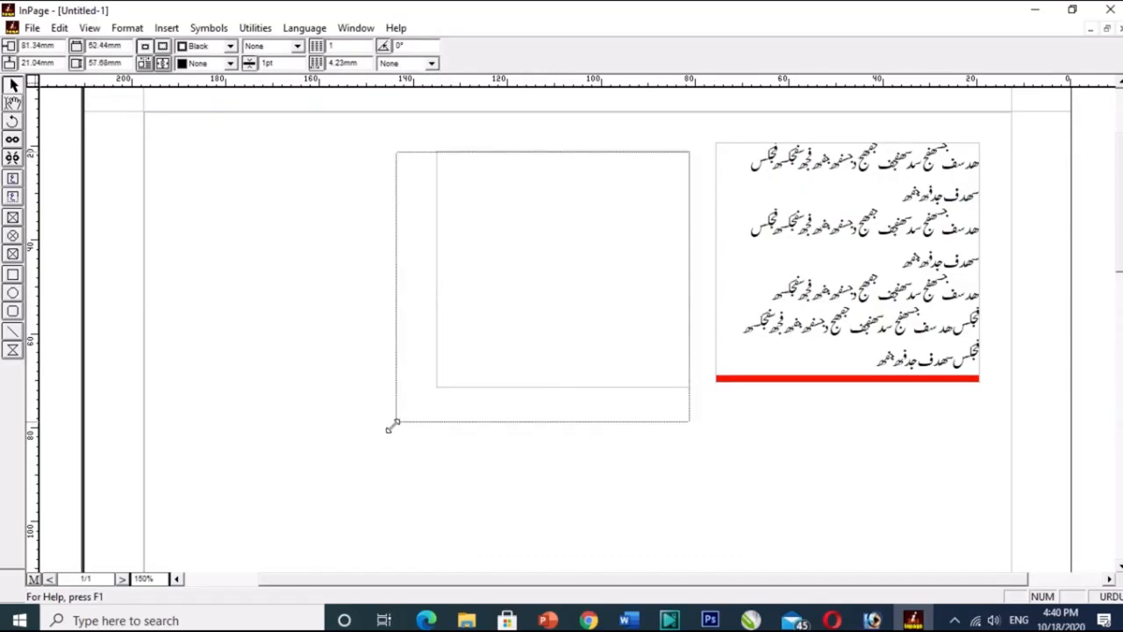
left_click_drag(434, 386, 382, 431)
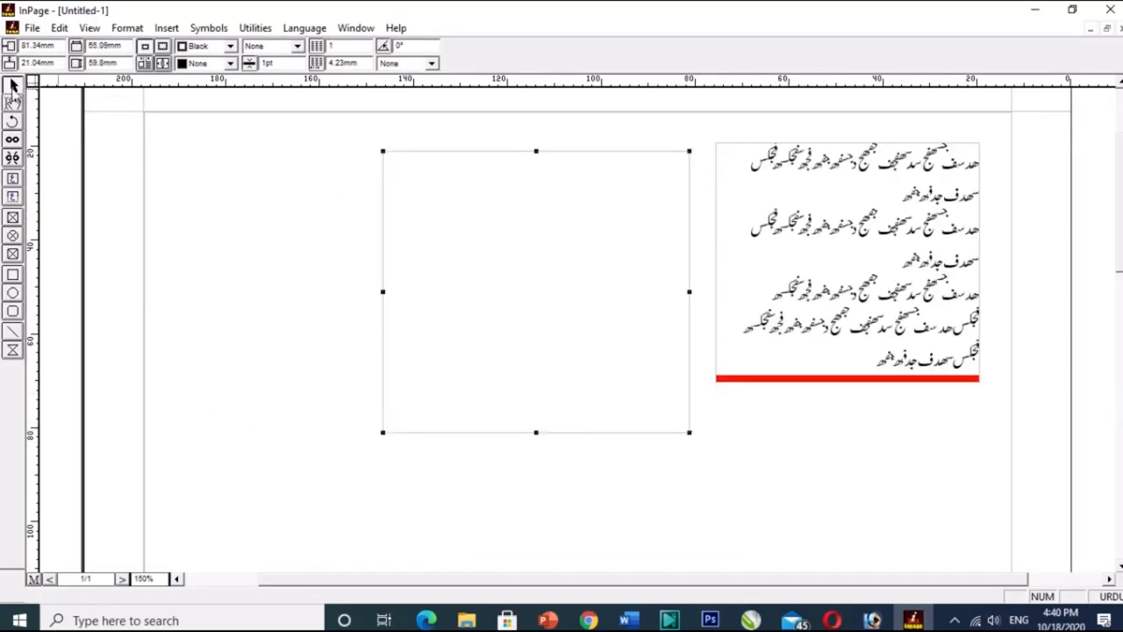